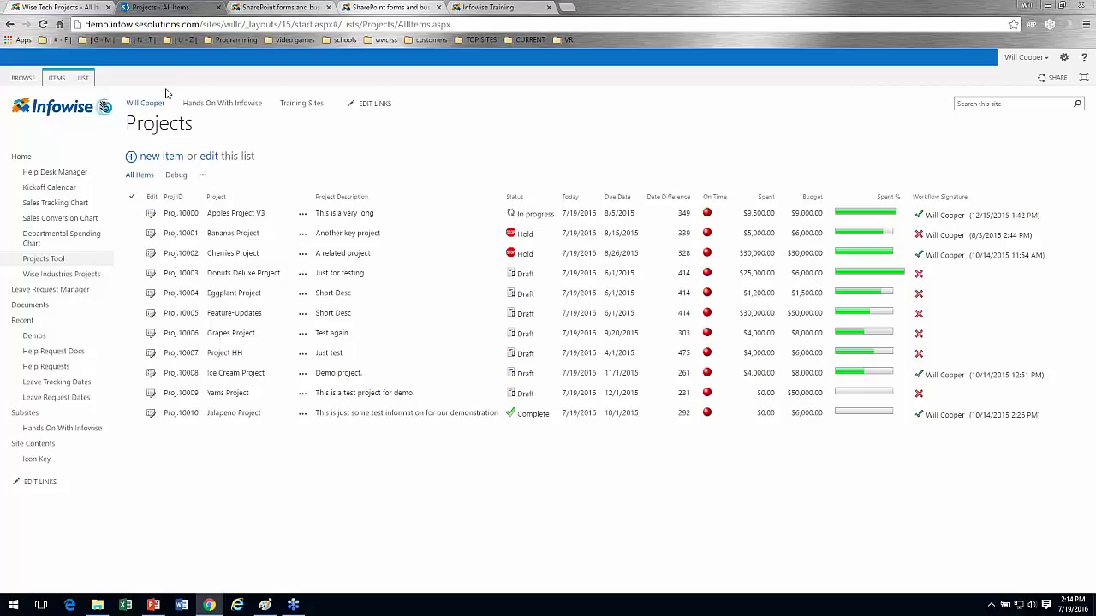
Open the Ultimate Forms design page for the Projects list and review the instructions on how to build a form.
left_click(83, 78)
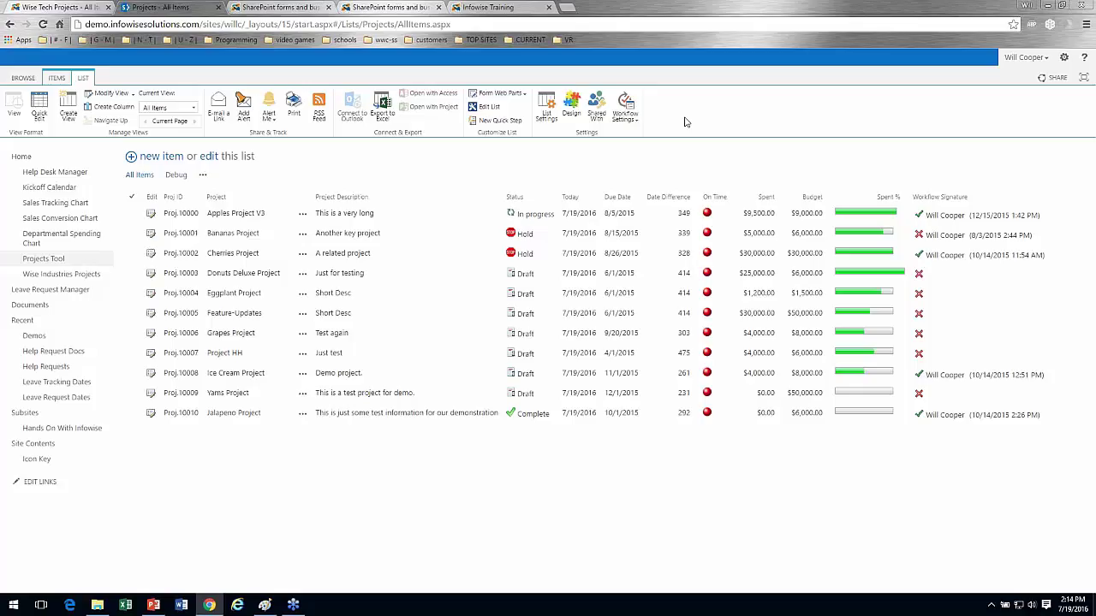
left_click(571, 114)
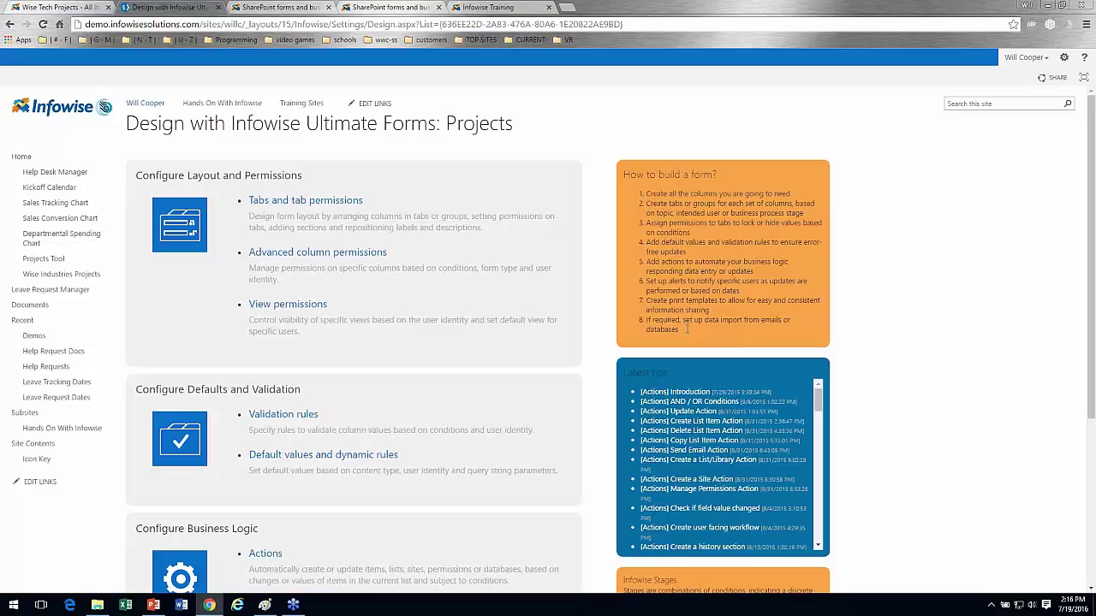
left_click_drag(686, 329, 640, 191)
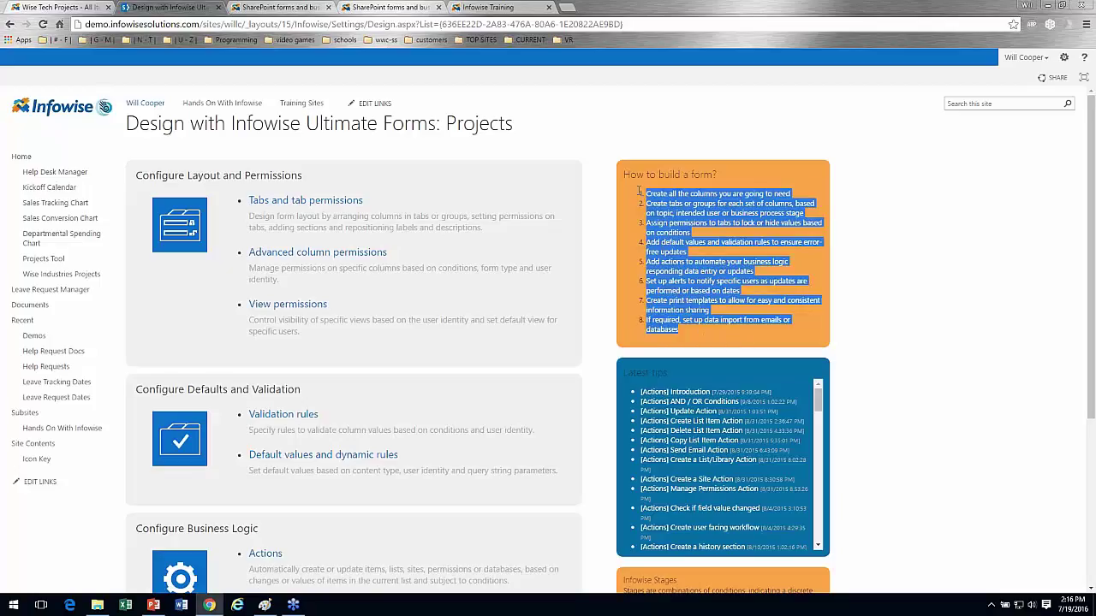
left_click(612, 246)
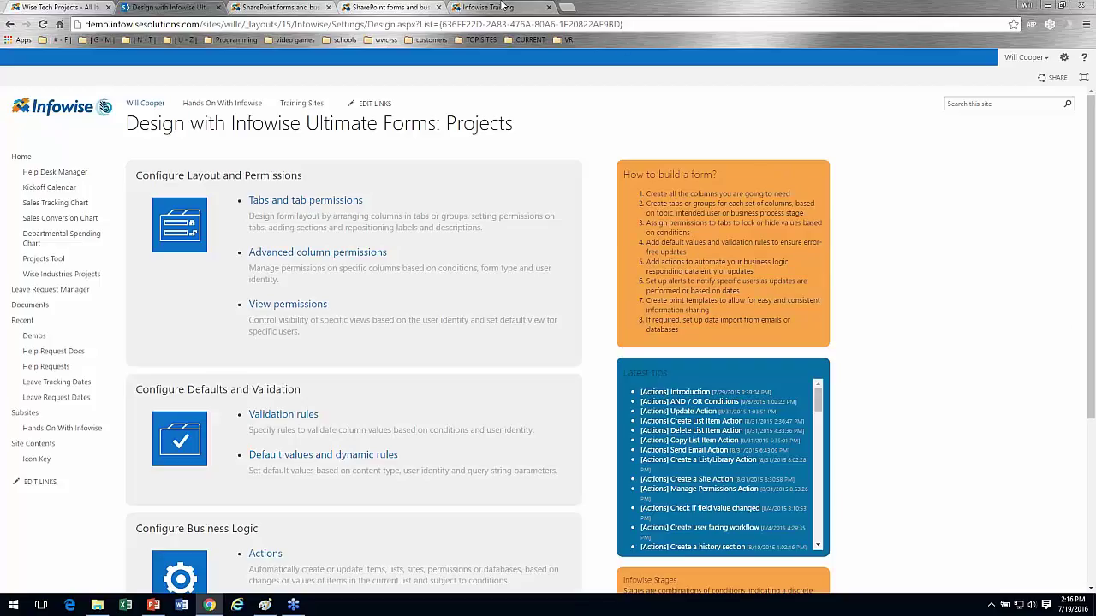
Look through the Infowise training topics and home page, and return to the Projects design page.
left_click(504, 6)
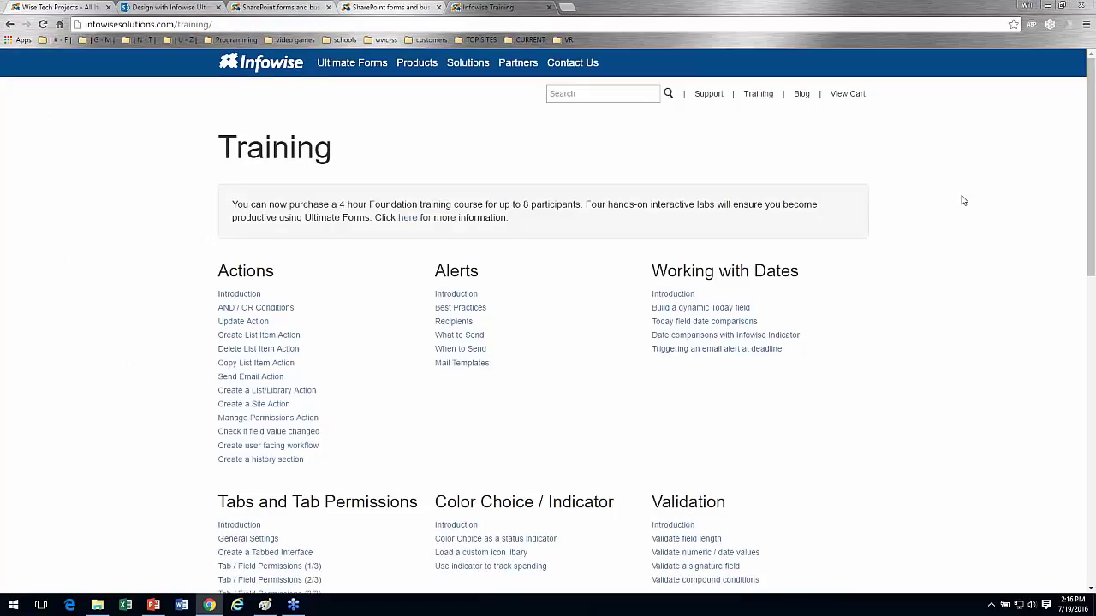
scroll(1090, 212, "down", 3)
scroll(548, 333, "down", 4)
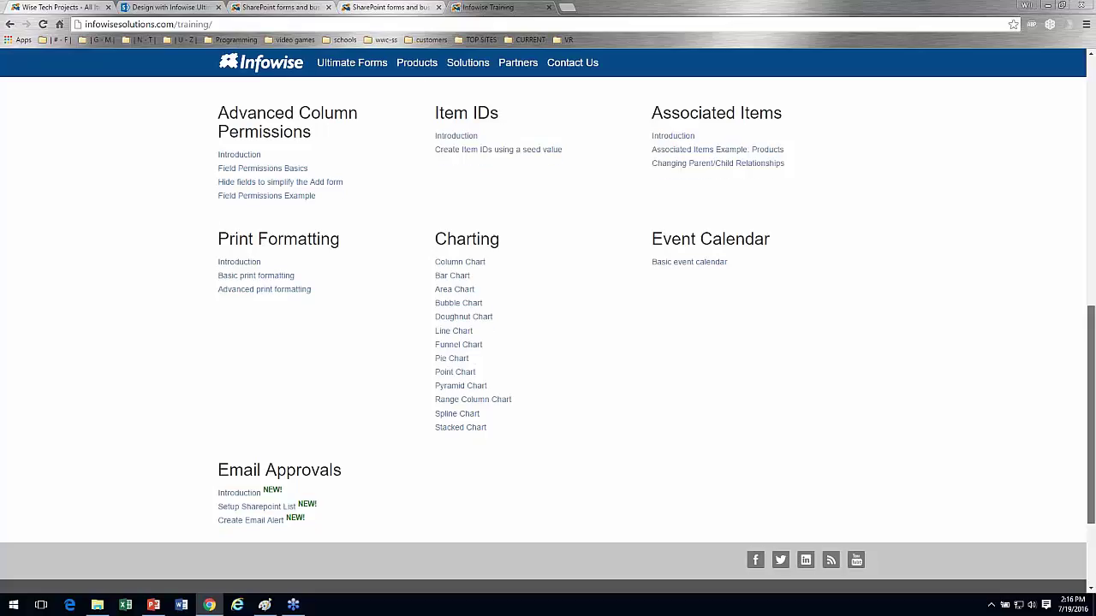
scroll(1093, 231, "up", 7)
scroll(1092, 231, "up", 1)
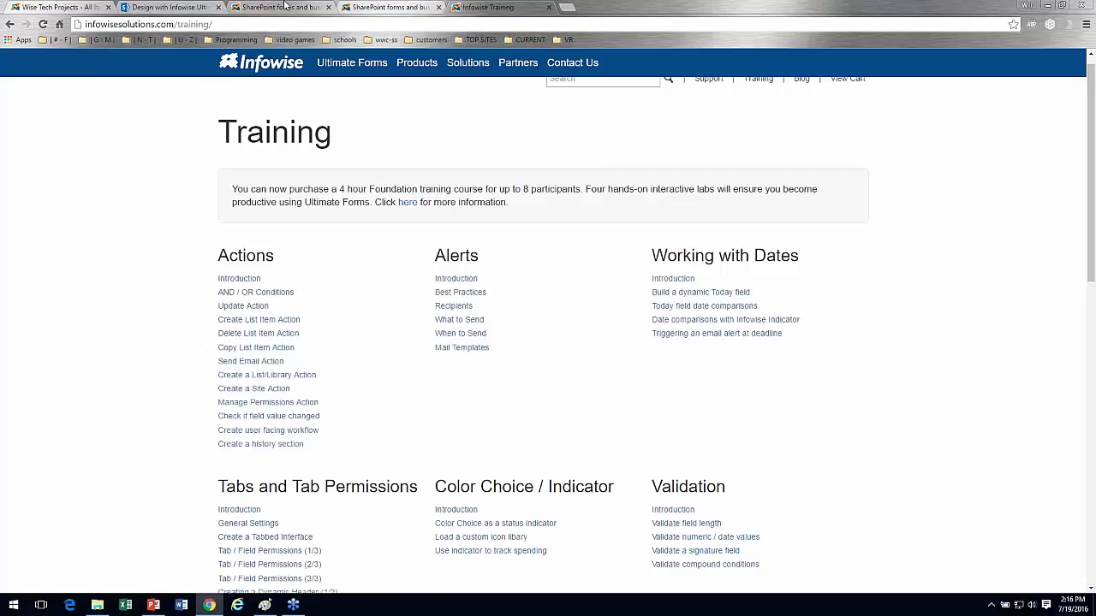
left_click(285, 7)
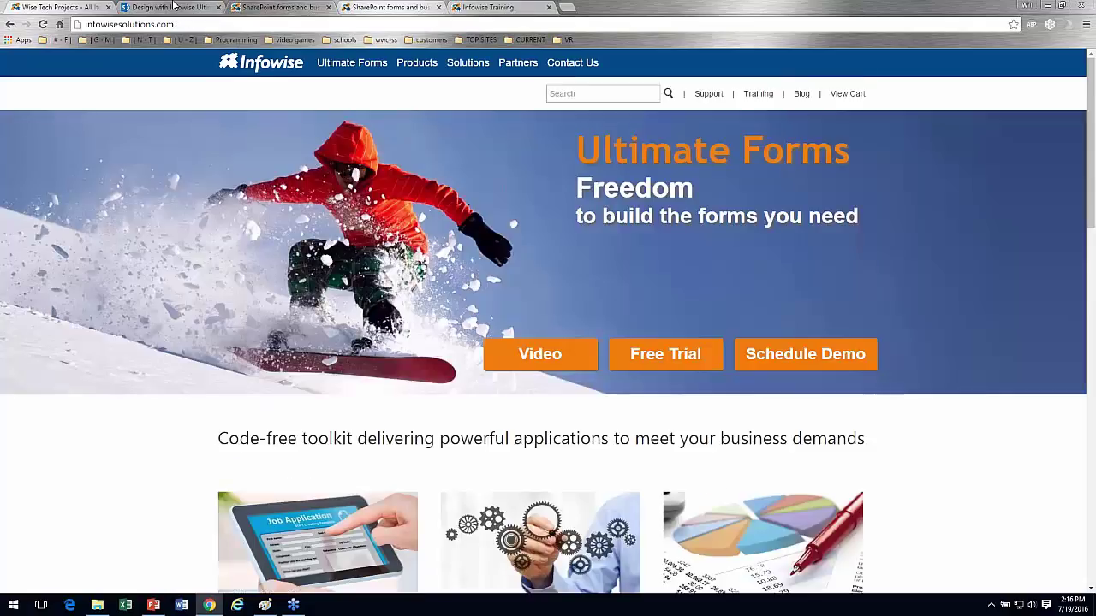
left_click(179, 8)
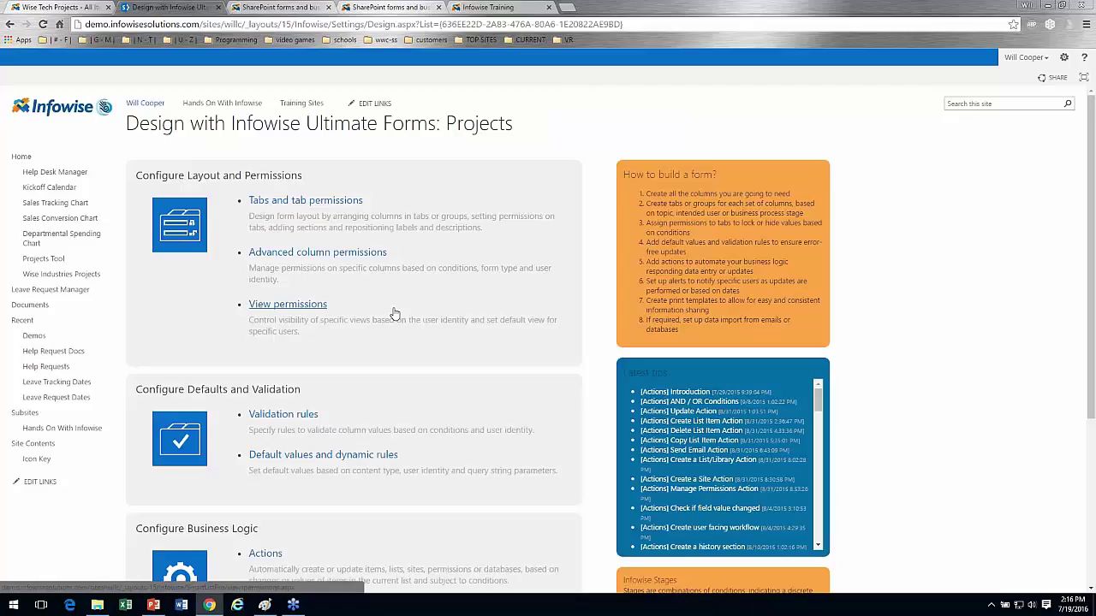
Open the tab settings of the Projects list and show the column association of the Workflow tab.
left_click(348, 200)
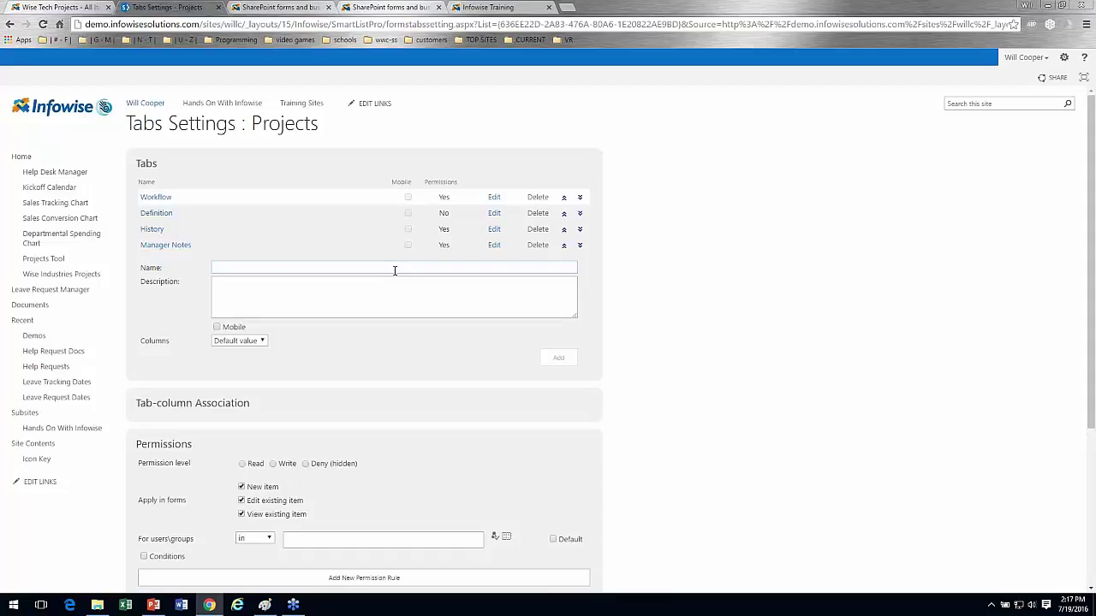
left_click(242, 264)
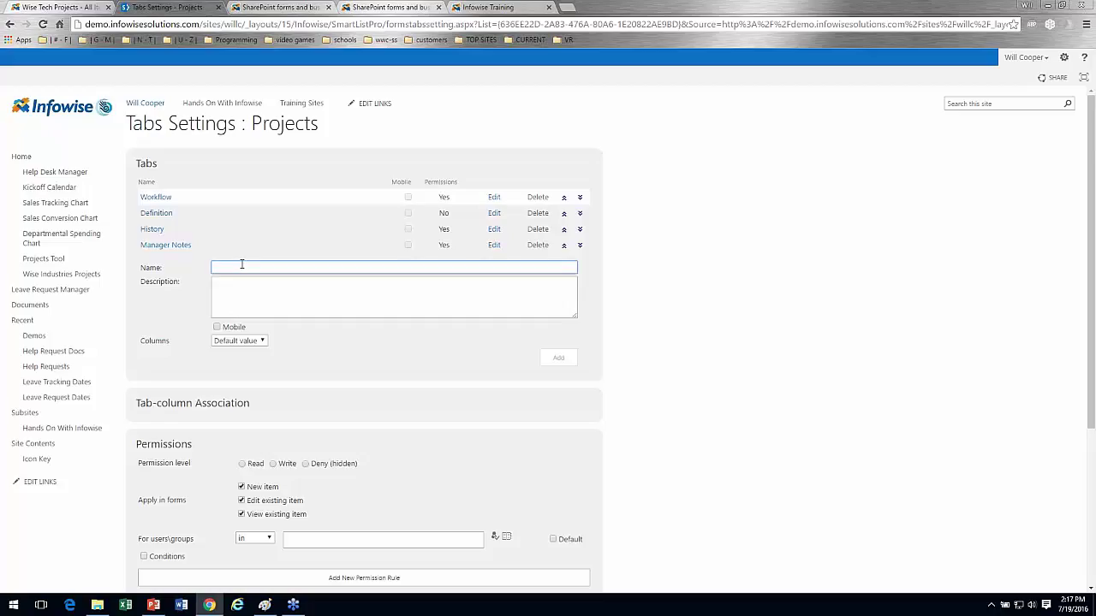
left_click(155, 199)
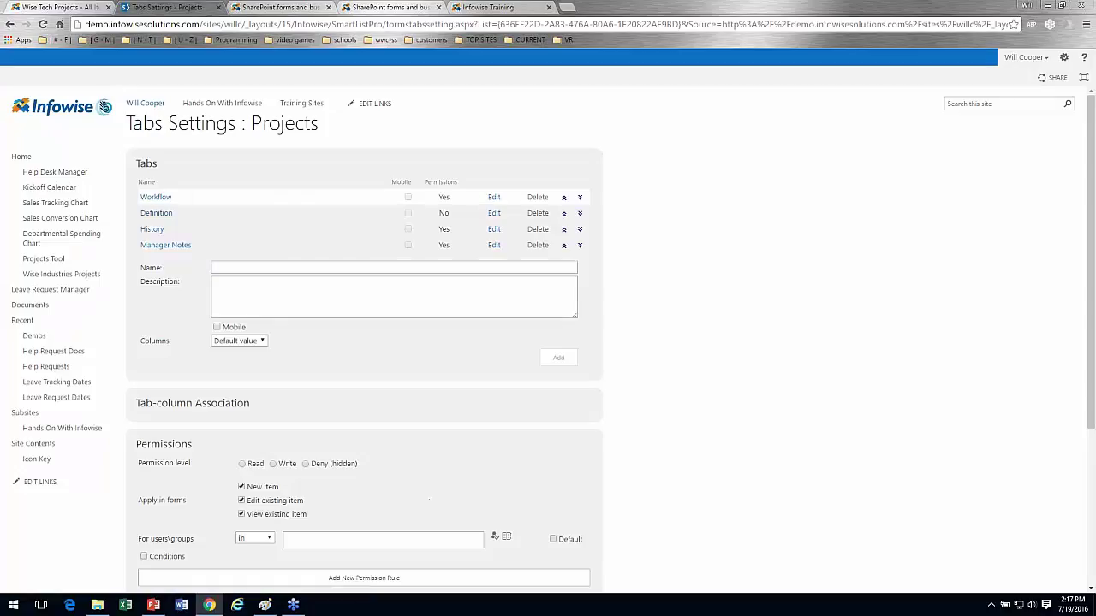
left_click(211, 404)
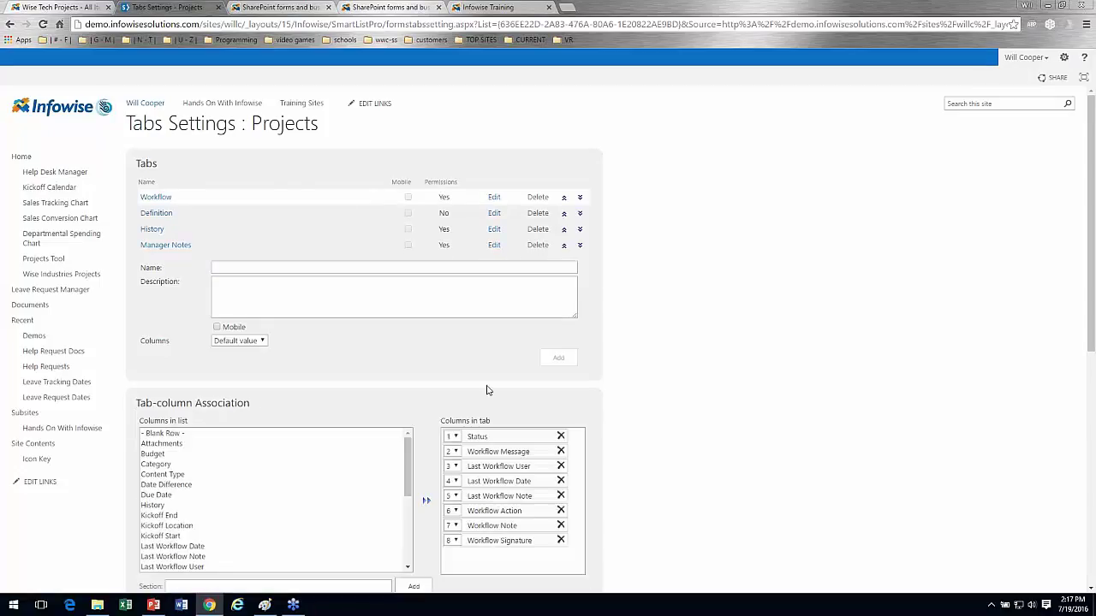
scroll(879, 372, "down", 3)
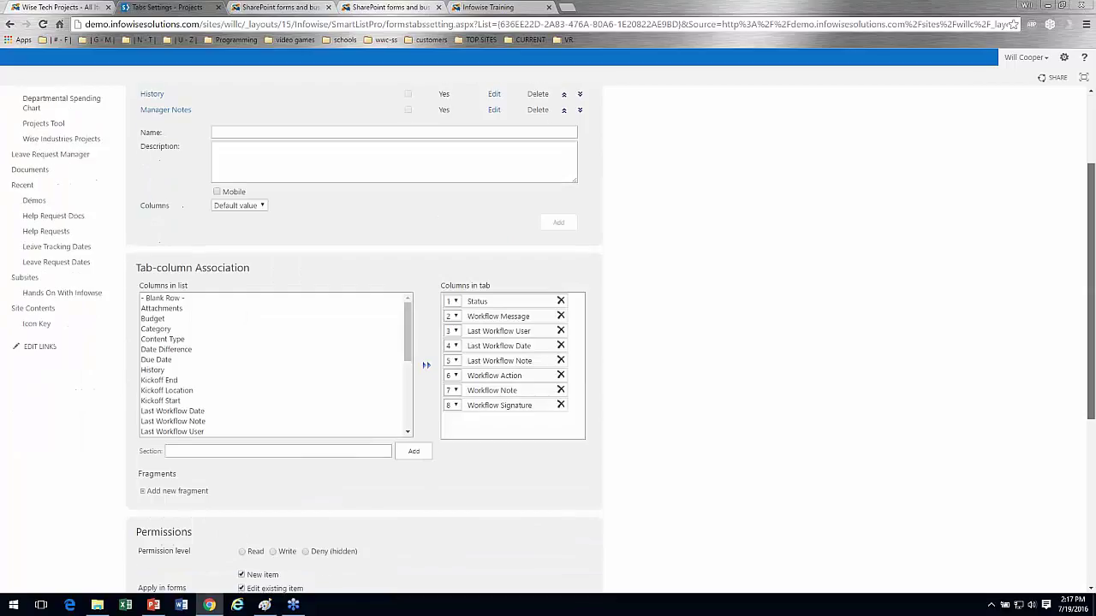
Browse the list columns available for the Workflow tab and highlight Kickoff End without adding it.
left_click_drag(408, 325, 420, 388)
scroll(210, 376, "up", 2)
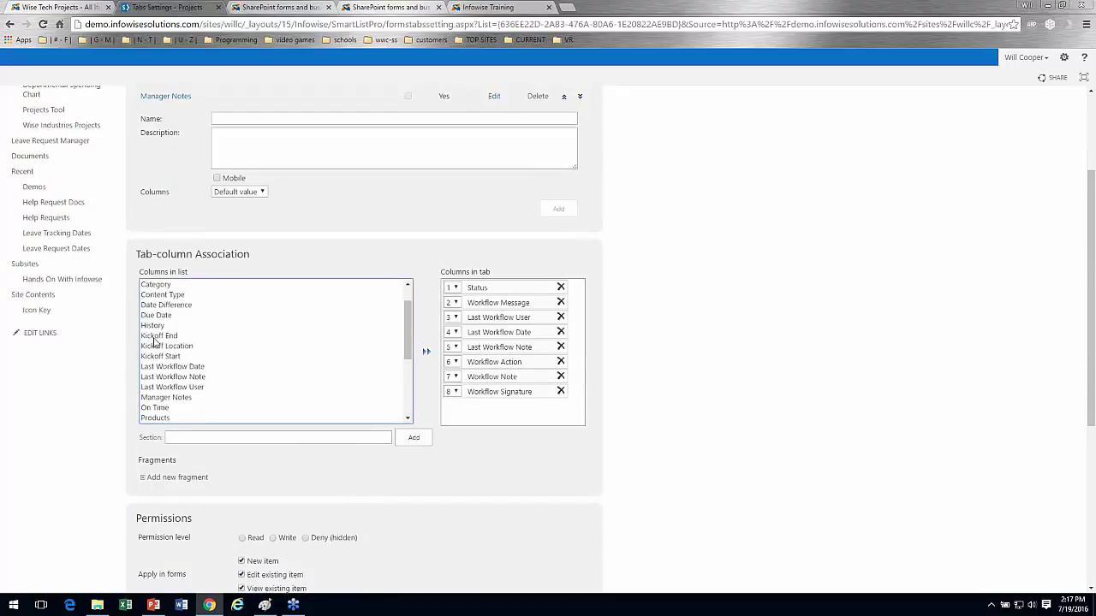
left_click(157, 338)
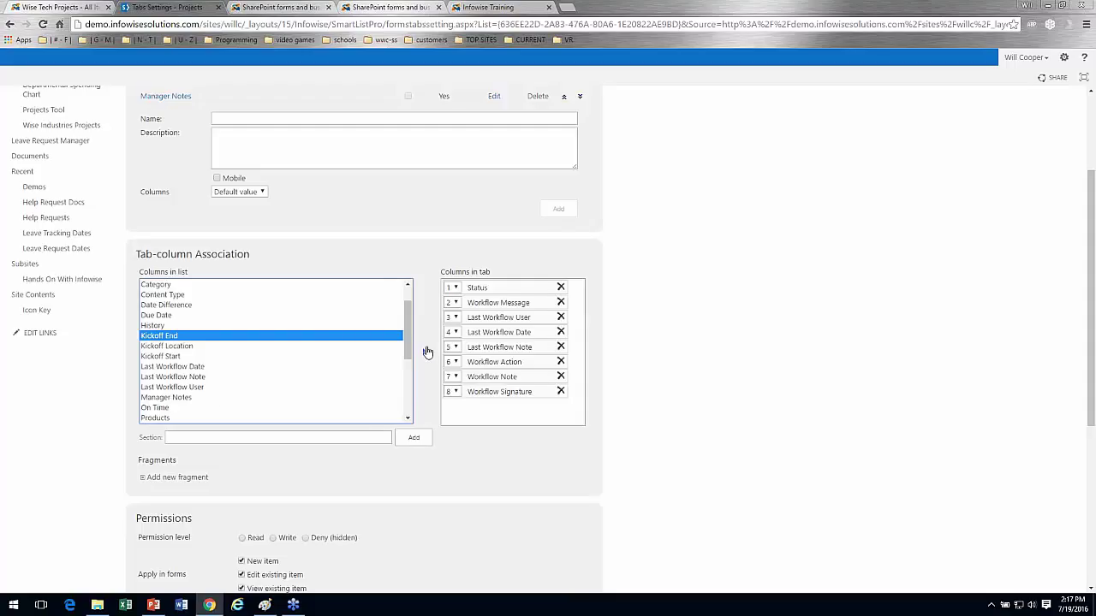
left_click_drag(582, 397, 573, 374)
left_click(573, 373)
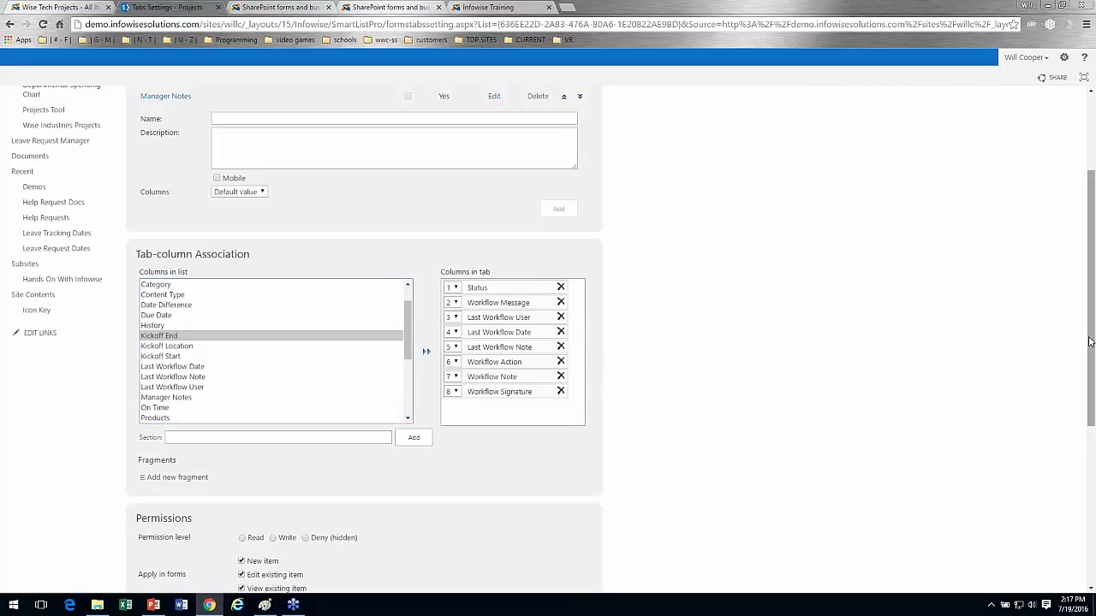
Review the Workflow tab's permission rules and expand the general settings to examine the available themes.
left_click_drag(1089, 340, 1092, 489)
left_click_drag(1093, 446, 1091, 449)
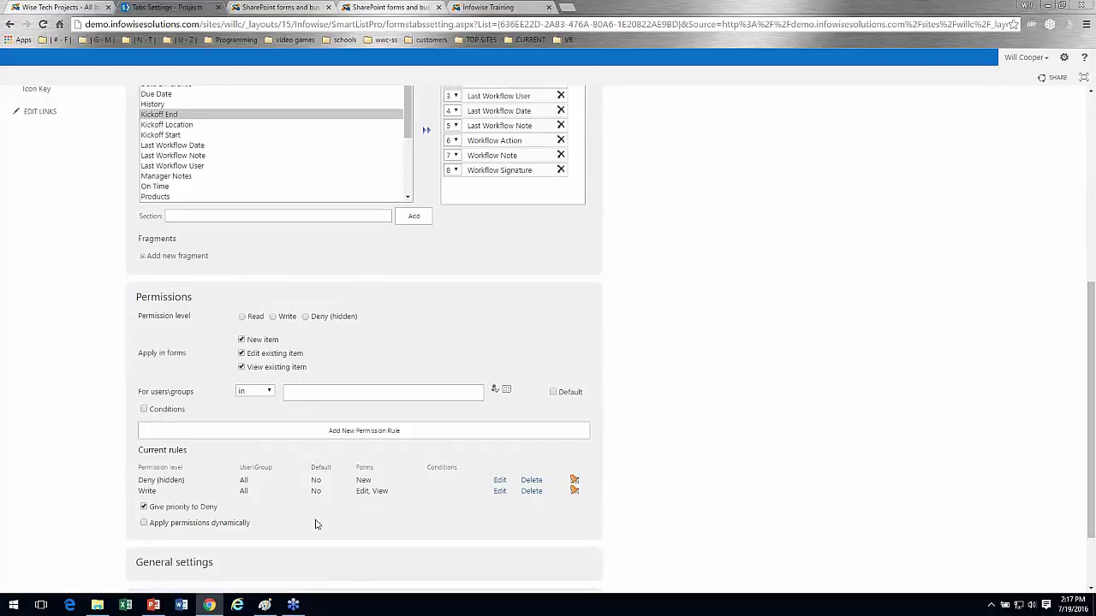
left_click(205, 566)
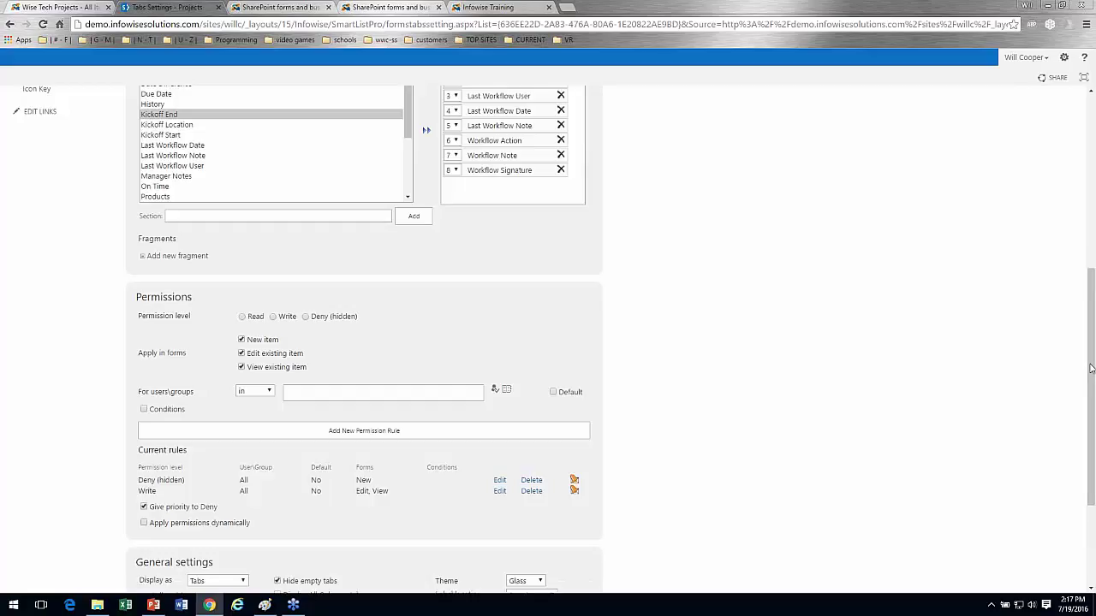
left_click_drag(1090, 369, 1090, 446)
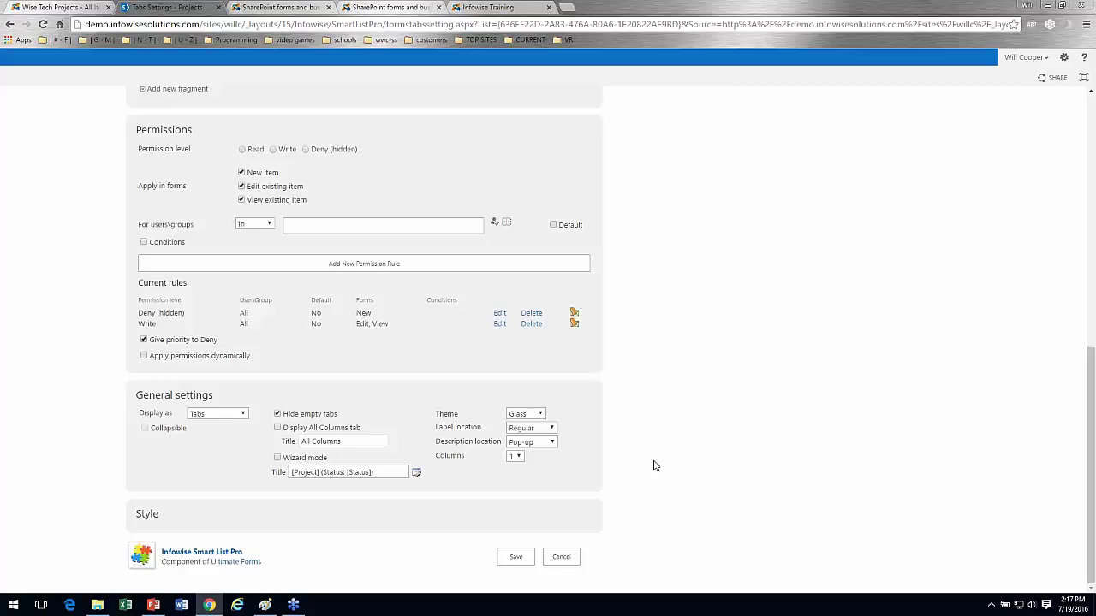
left_click(540, 415)
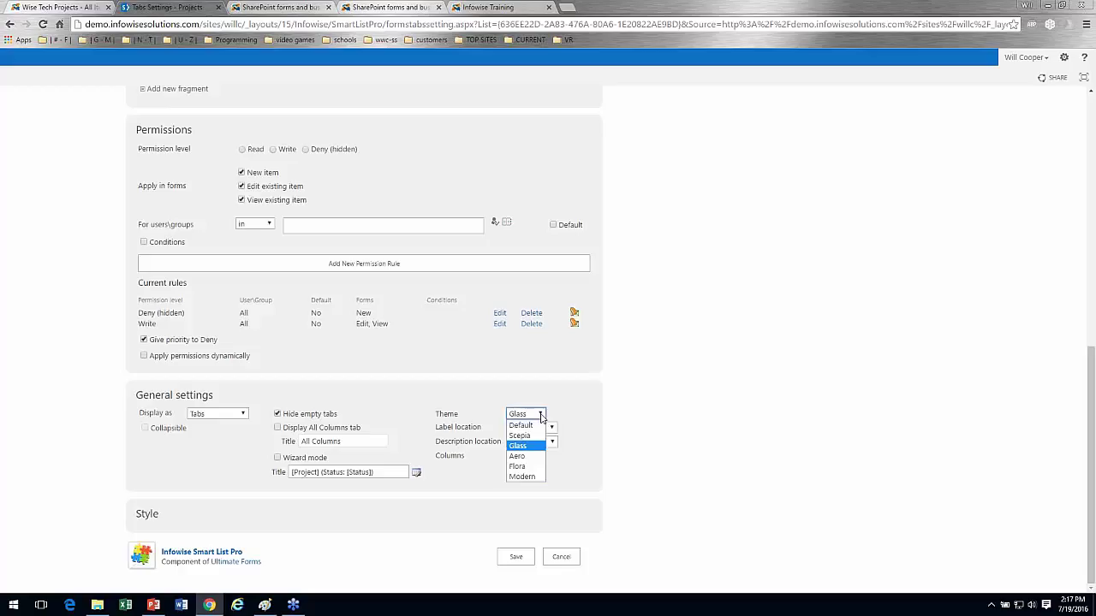
left_click(611, 402)
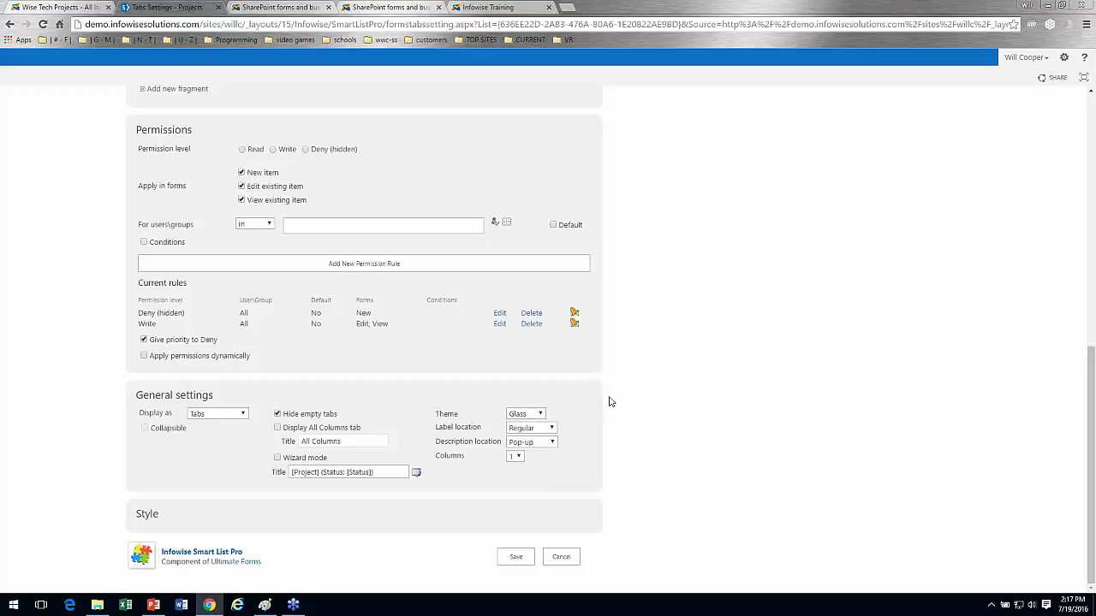
Examine the style settings and the form title template, and leave the tab settings without saving.
left_click(149, 515)
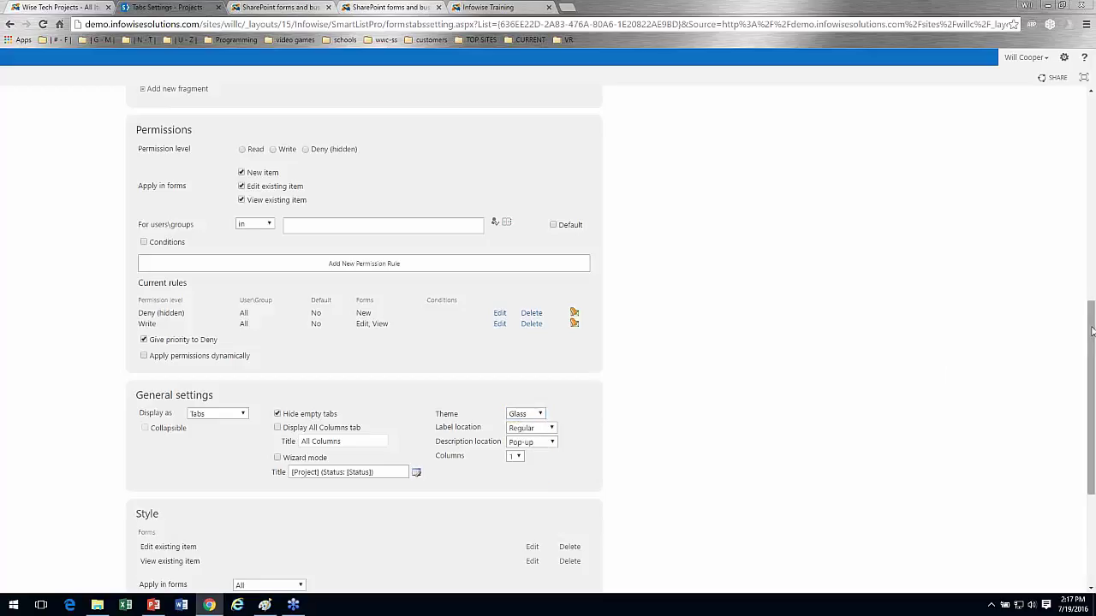
scroll(1075, 333, "down", 2)
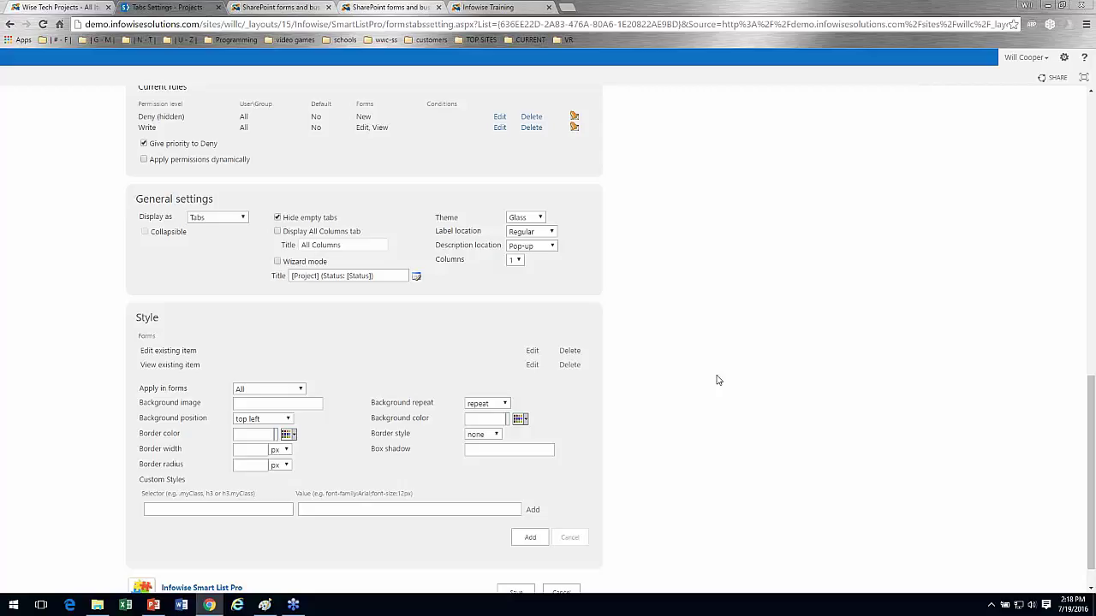
left_click_drag(407, 275, 280, 276)
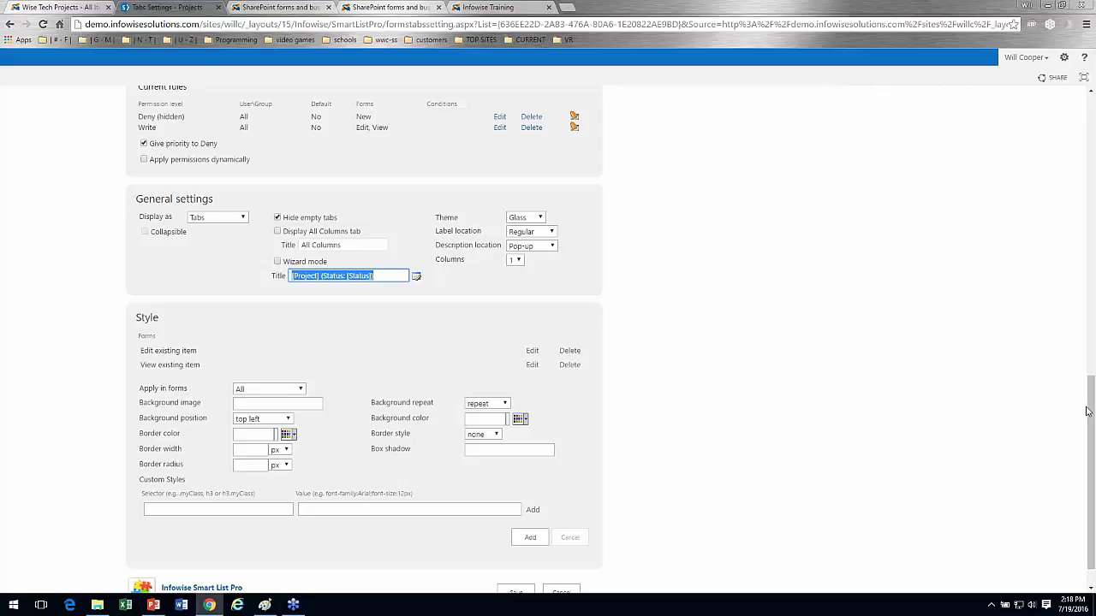
scroll(1089, 406, "down", 1)
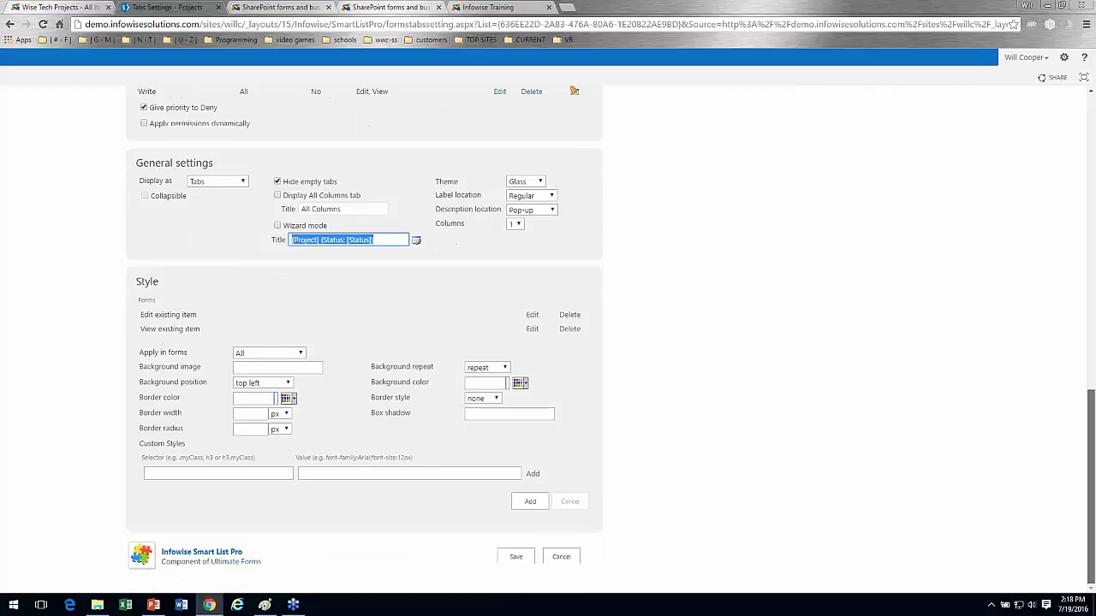
left_click(561, 558)
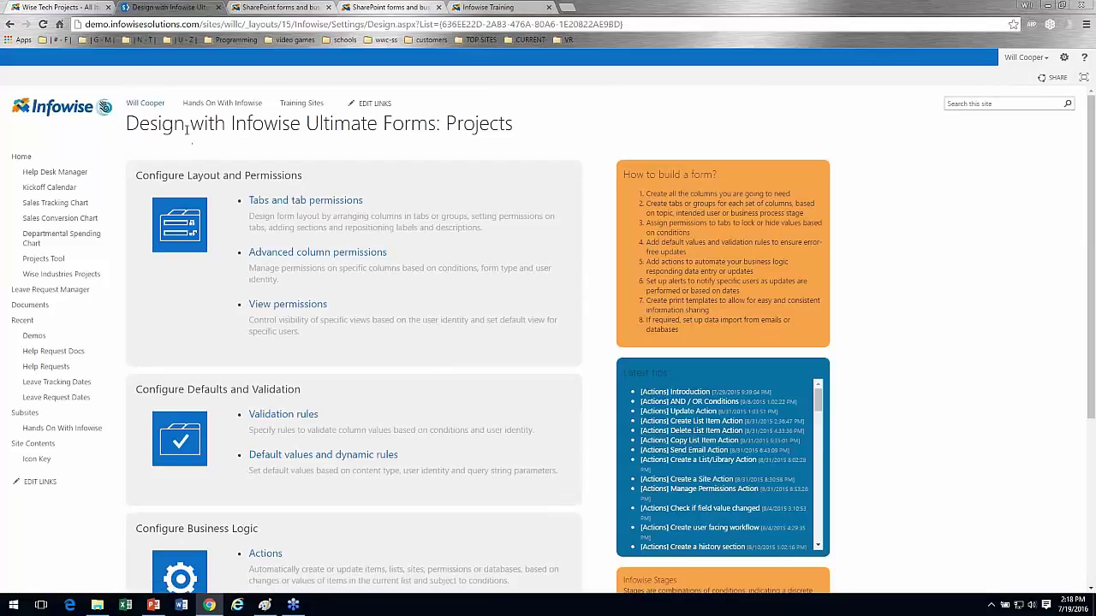
Return to the Projects list and open the Apples Project V3 item for editing.
left_click(9, 25)
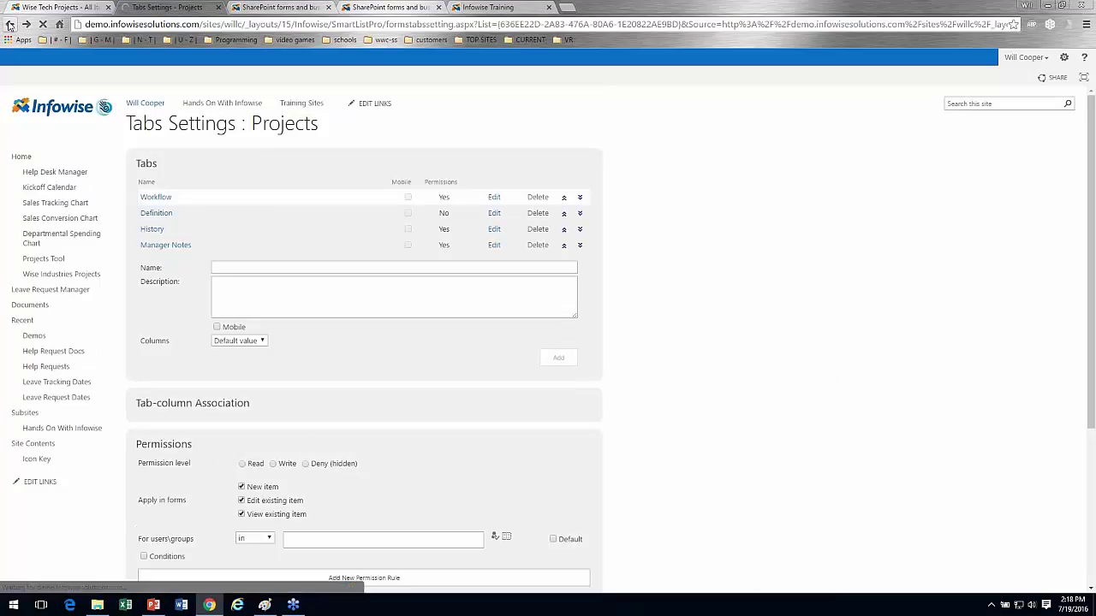
left_click(9, 25)
left_click(9, 25)
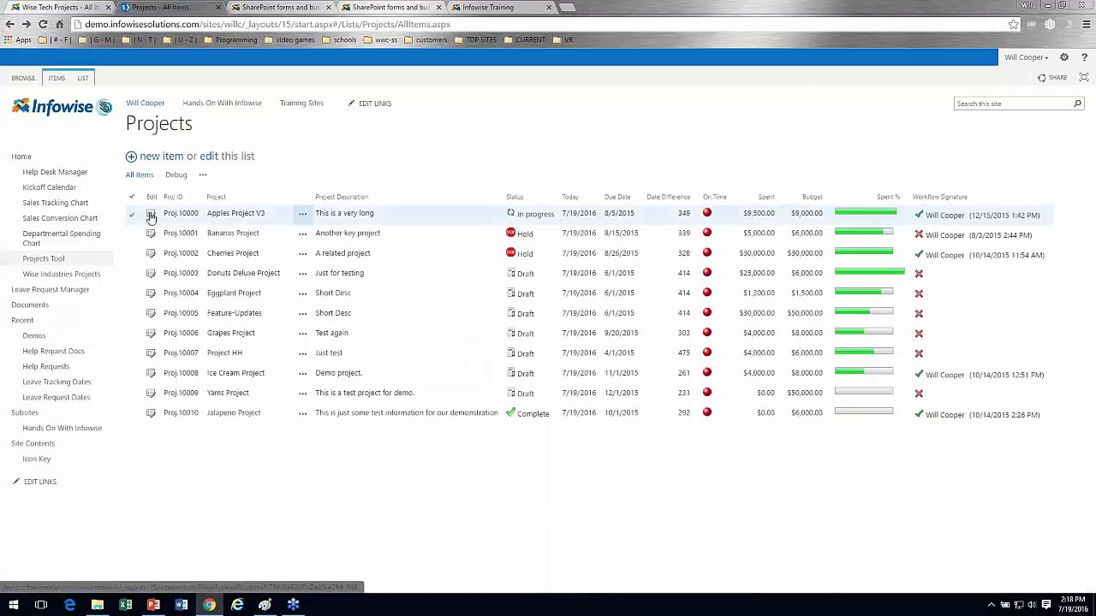
left_click(151, 215)
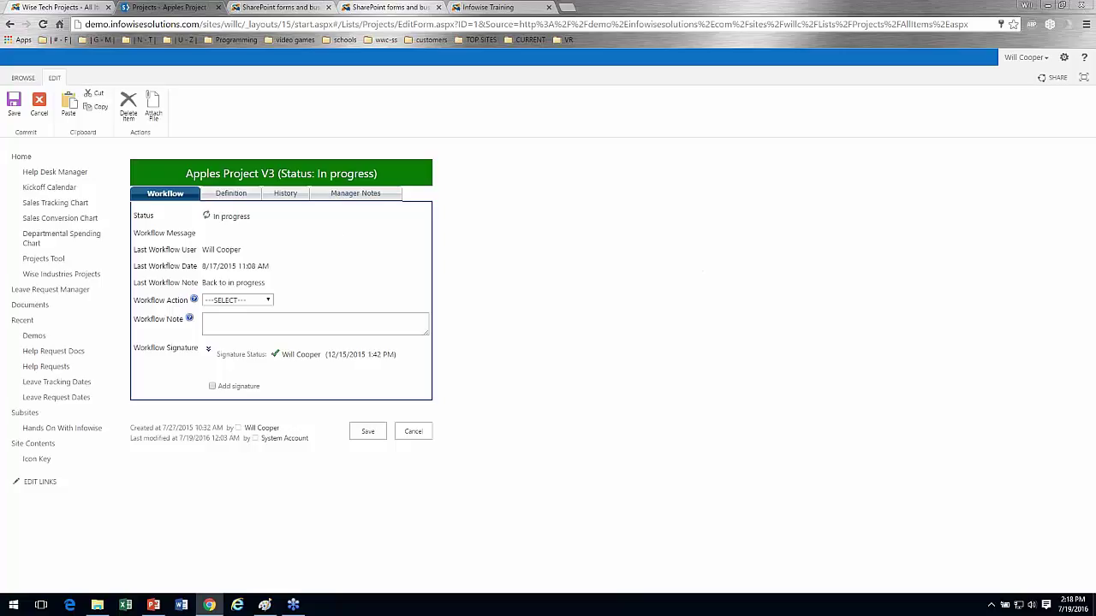
Compare the Definition and Workflow tabs of the Apples Project V3 form, highlight the form title, and inspect the workflow signature details.
left_click(231, 193)
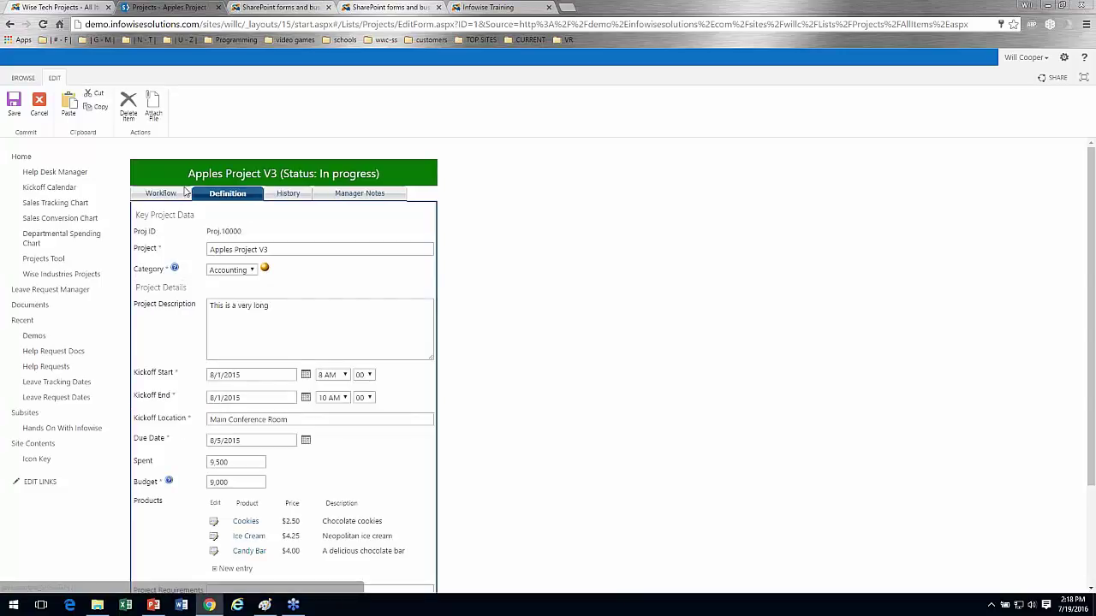
left_click(163, 193)
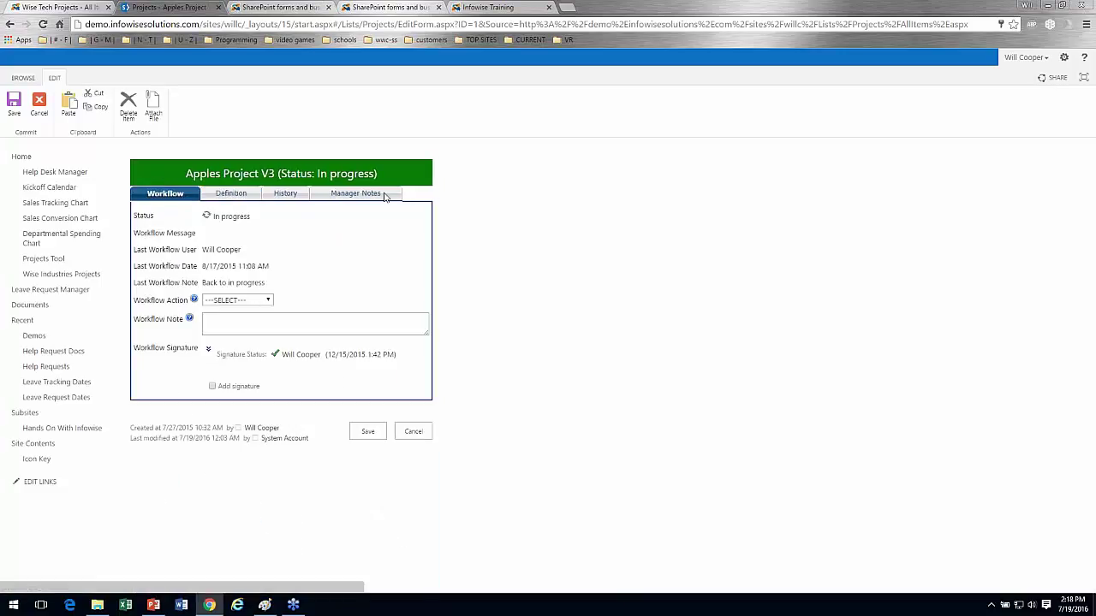
left_click_drag(396, 175, 182, 171)
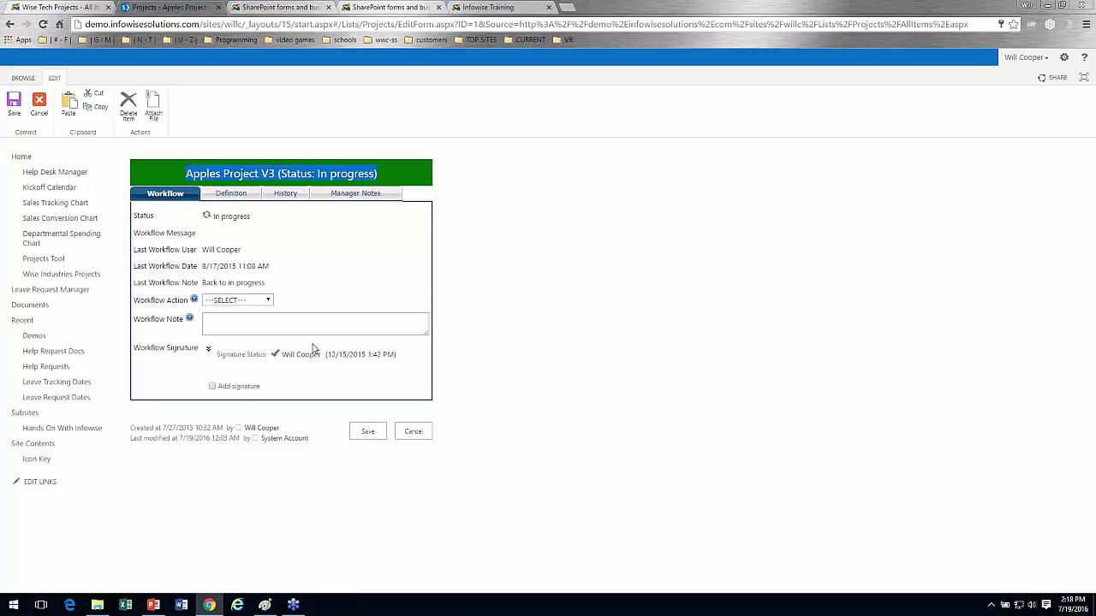
left_click(208, 352)
left_click(209, 352)
Review the Definition, History and Manager Notes tabs of the item form, and close the item without saving.
left_click(231, 195)
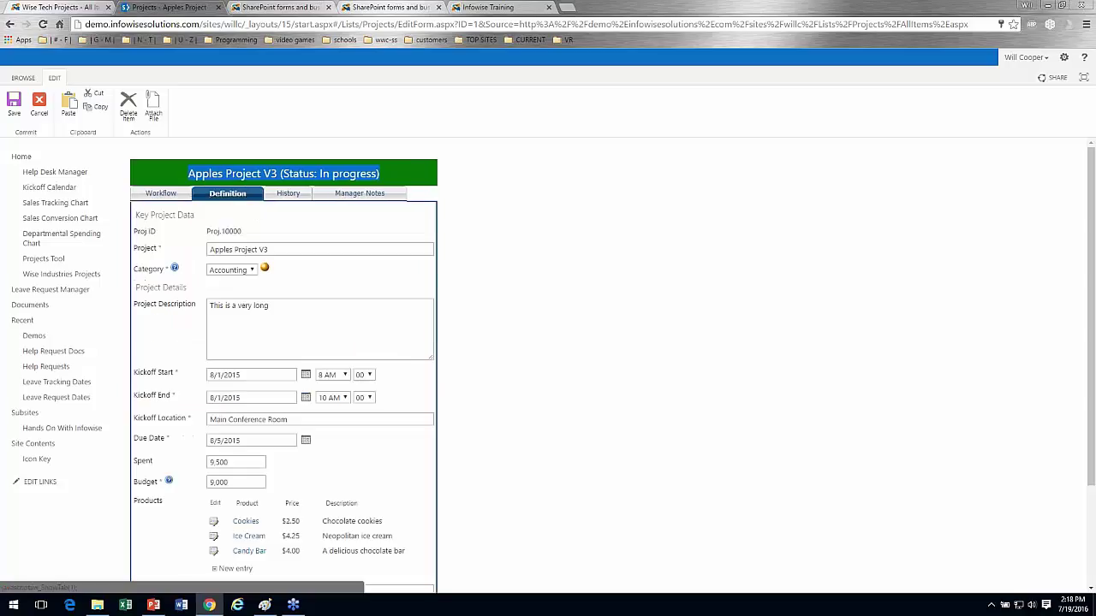
left_click(288, 195)
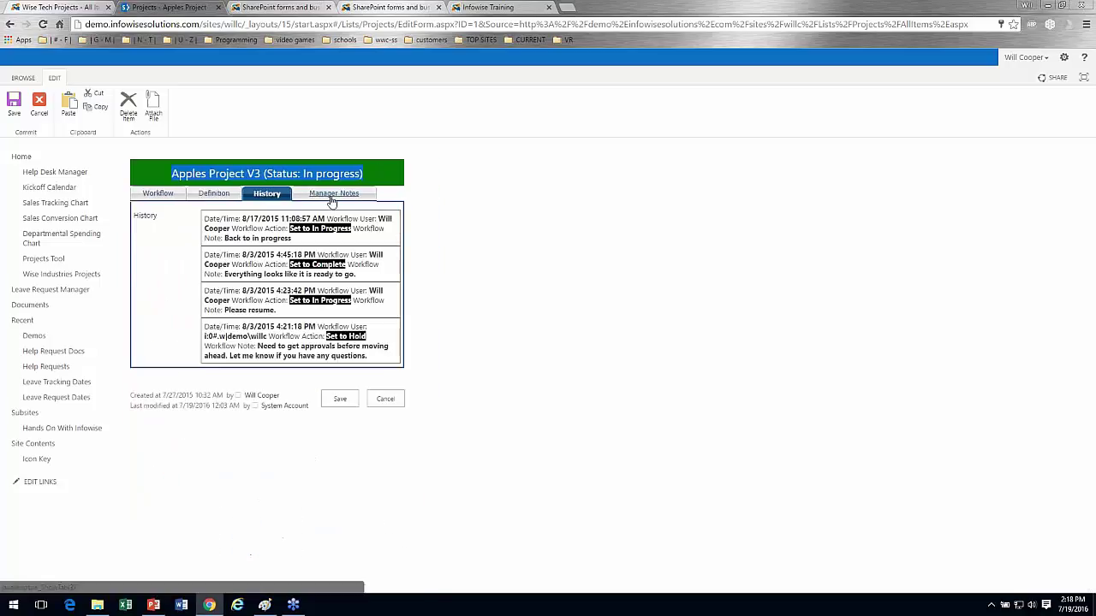
left_click(333, 197)
left_click(162, 197)
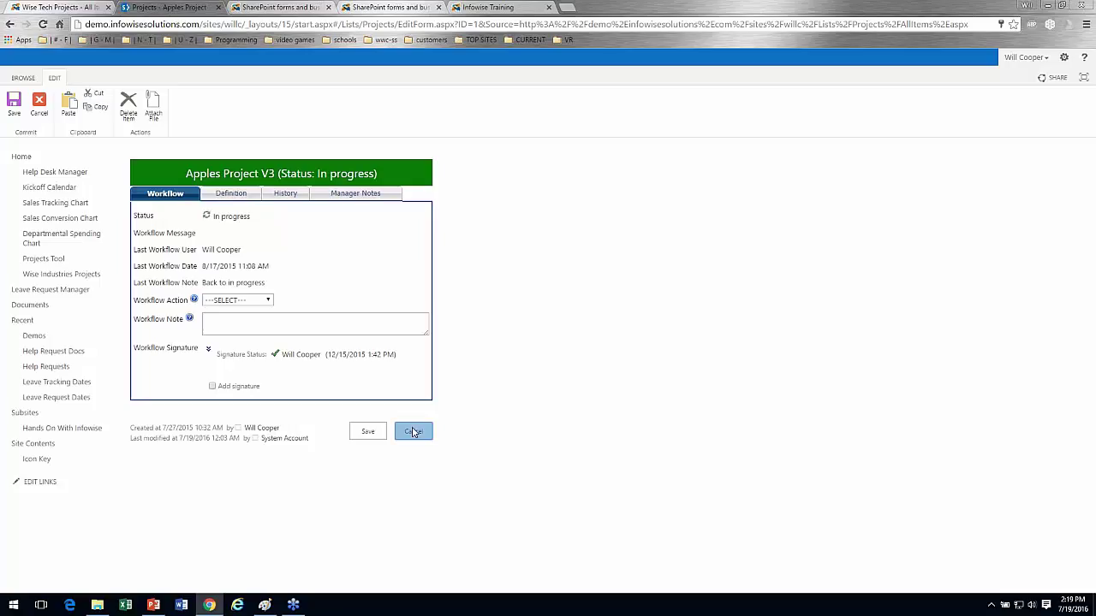
left_click(412, 431)
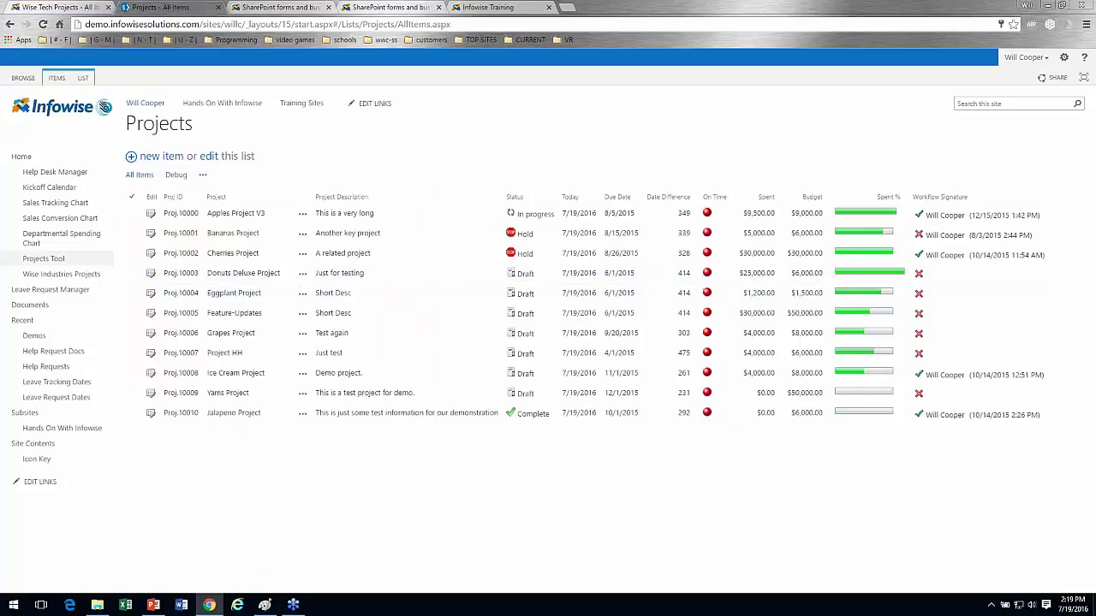
Open the Projects list's design page and examine the advanced column permission rules and their general settings.
left_click(86, 78)
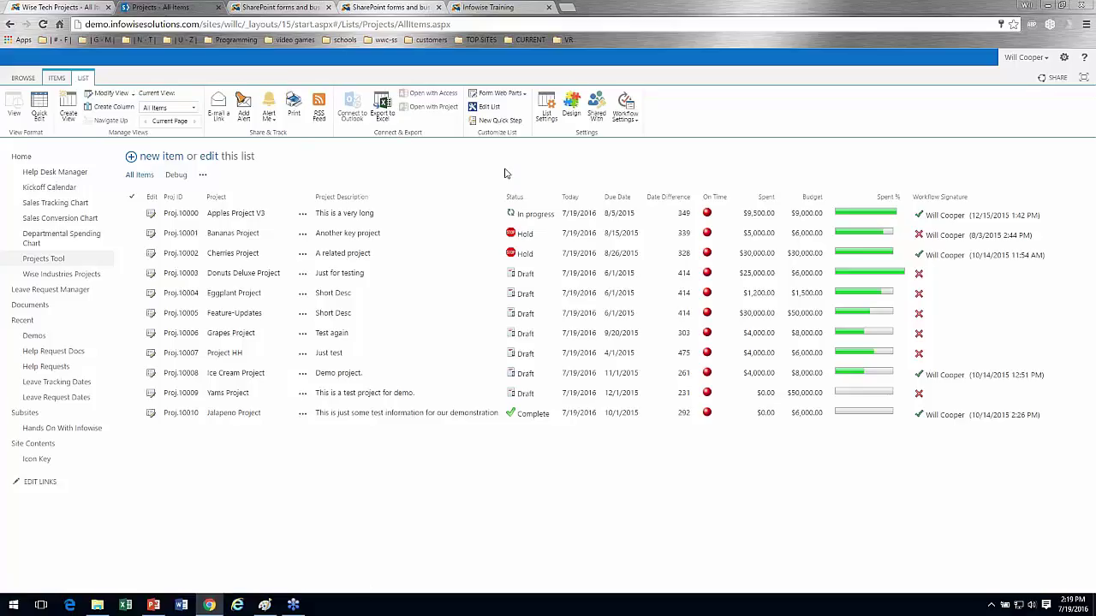
left_click(574, 112)
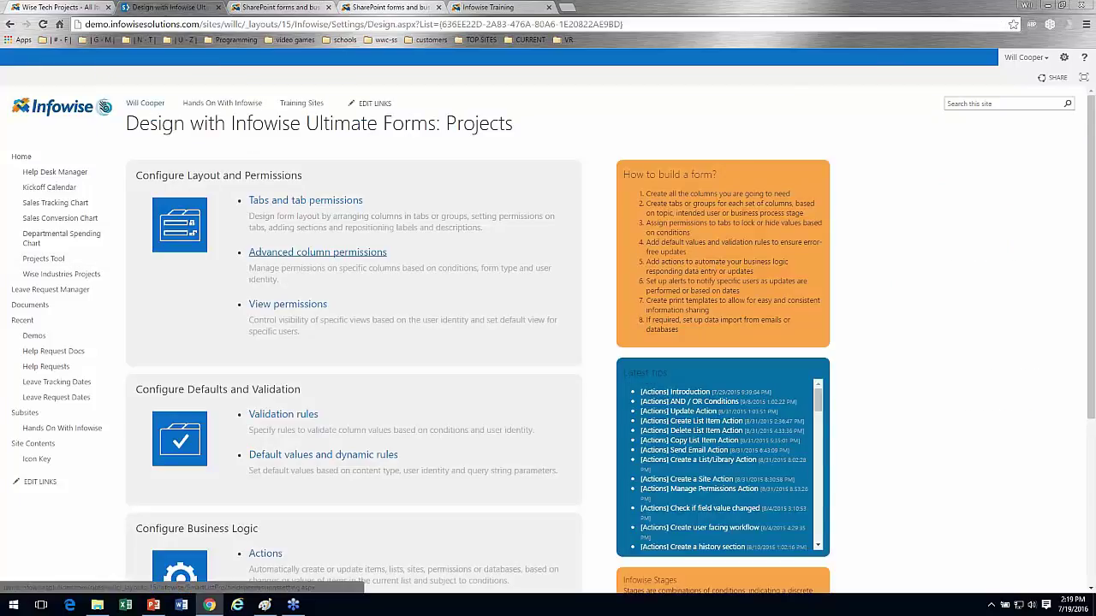
left_click(325, 256)
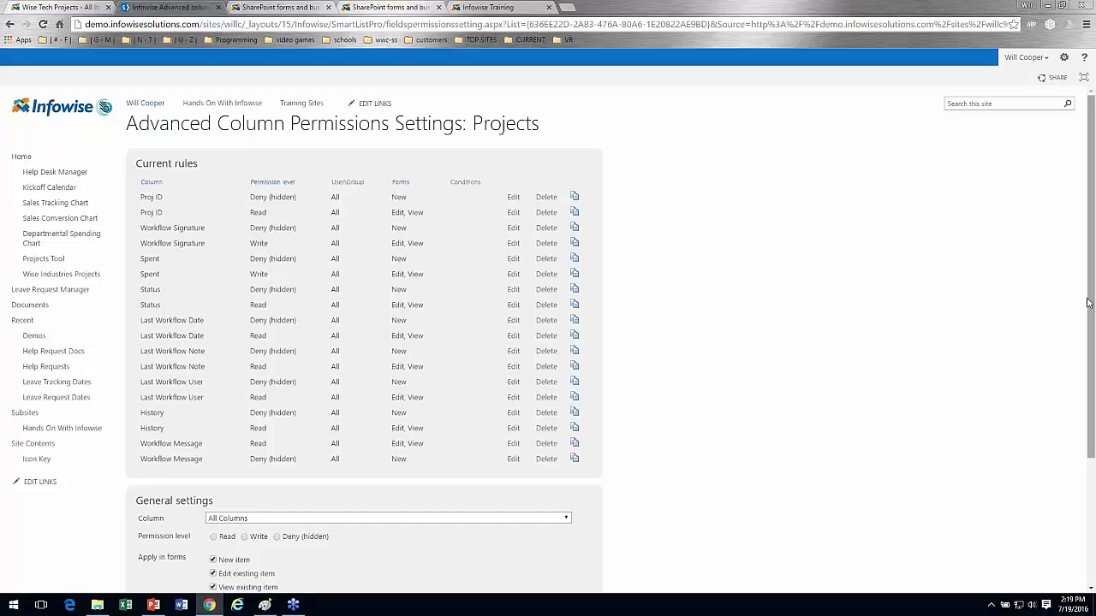
left_click_drag(1091, 299, 814, 430)
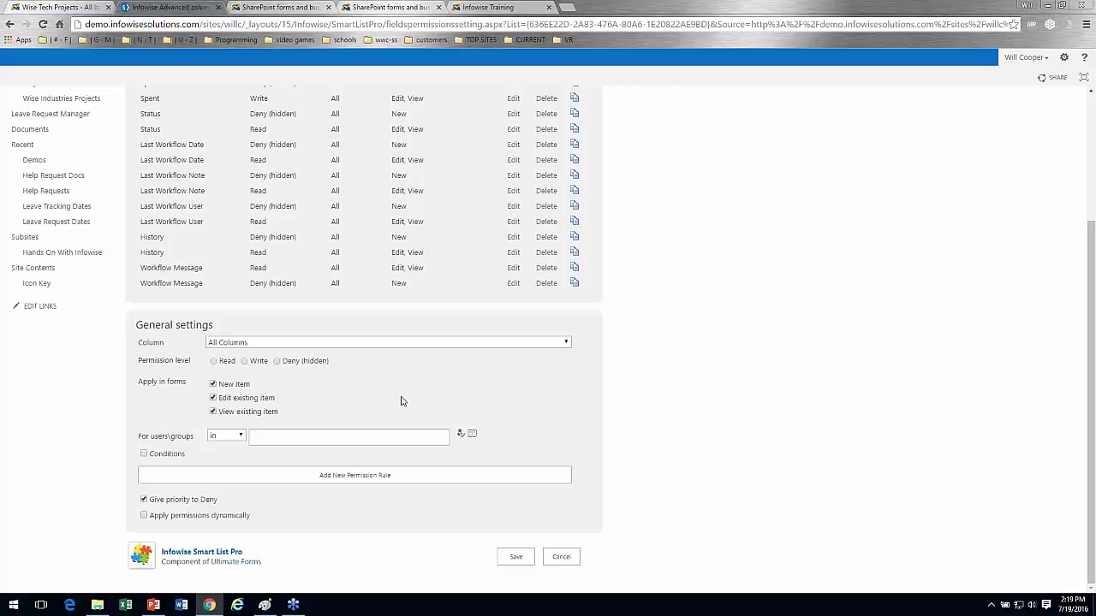
Enable conditions for a new column permission rule and choose Status as the condition column.
left_click(143, 454)
left_click(295, 474)
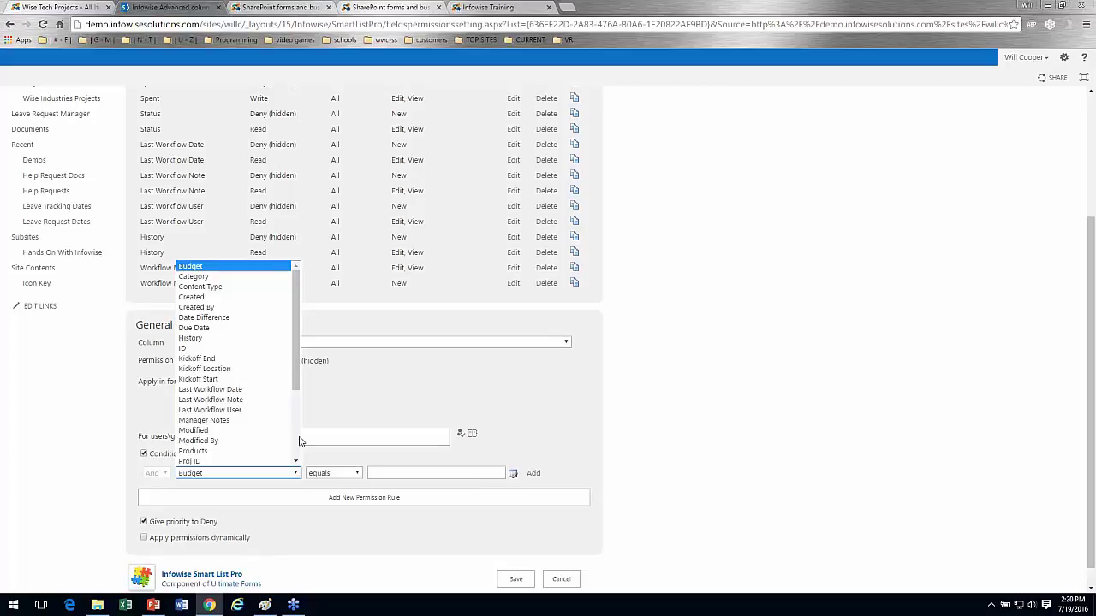
scroll(291, 389, "down", 3)
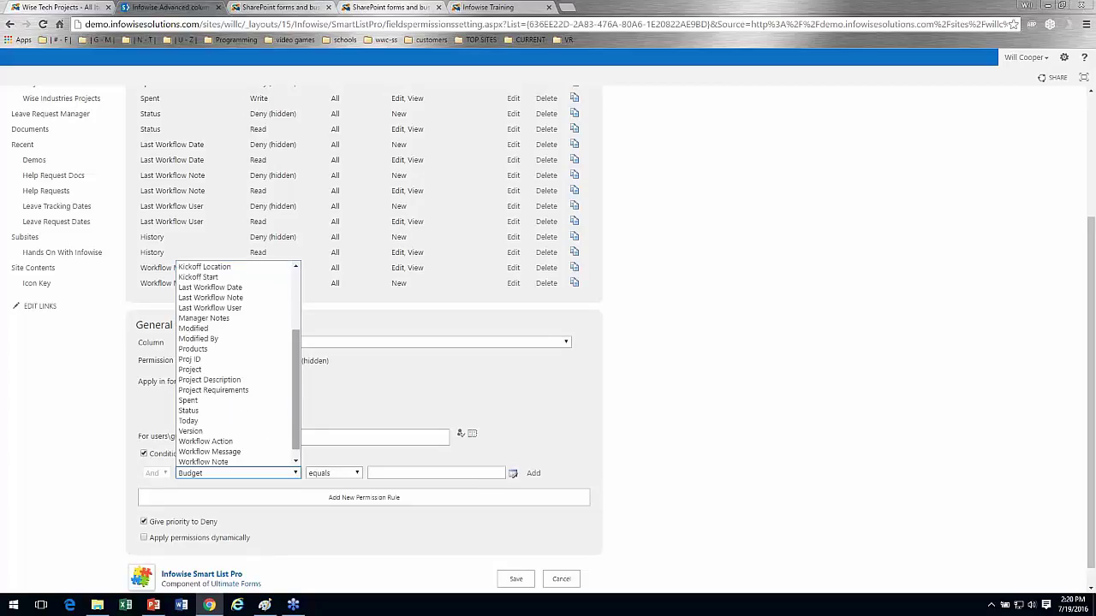
left_click(249, 409)
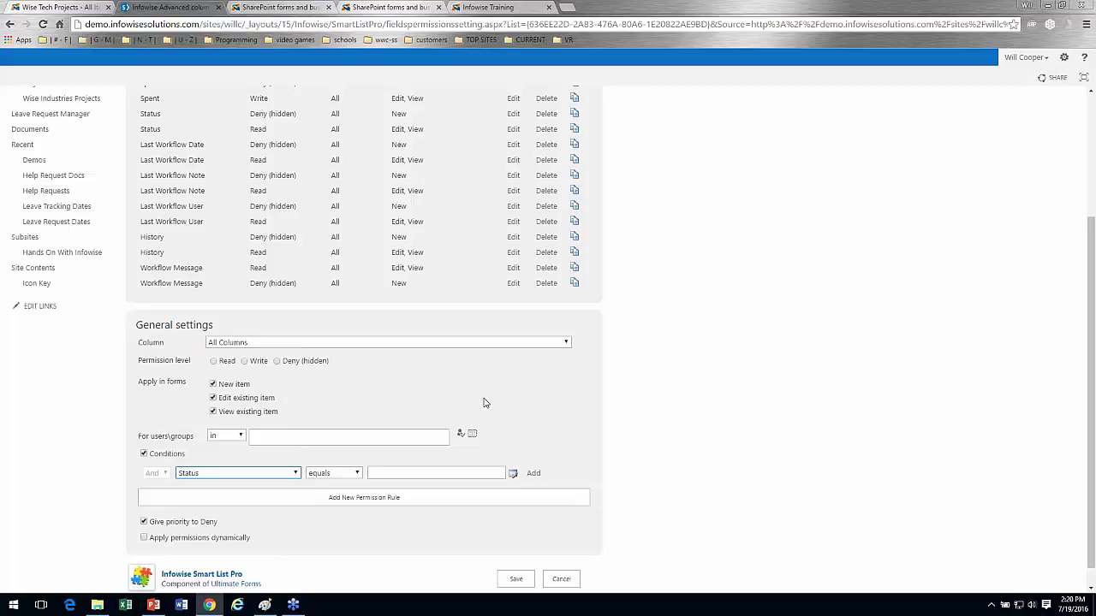
Check which columns a permission rule can target, and leave the advanced column permissions without saving.
left_click(565, 343)
left_click(653, 374)
left_click(573, 584)
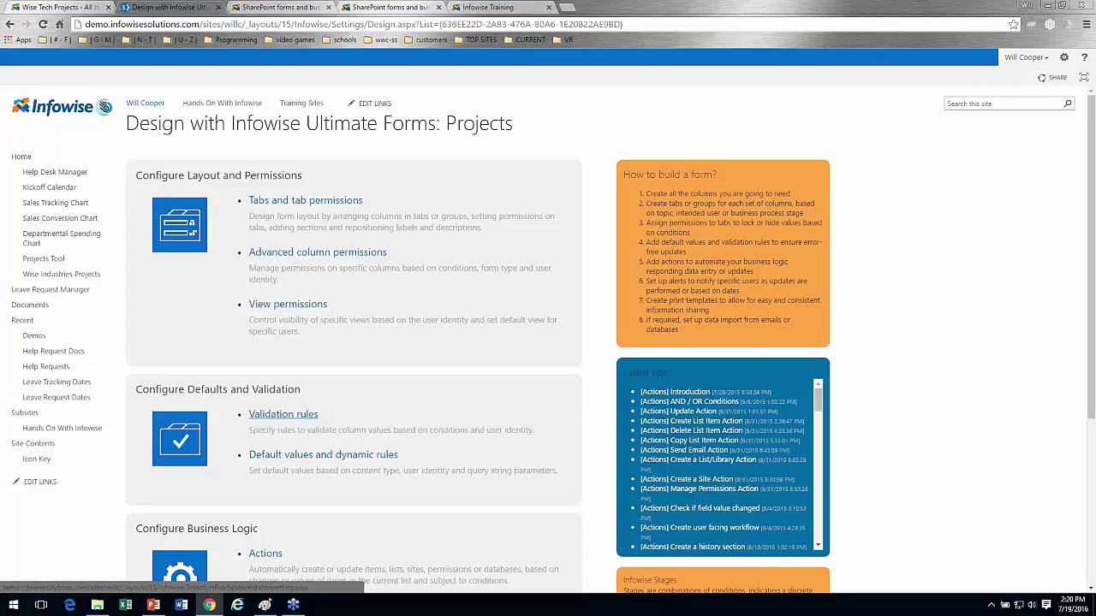
Examine the column validation rules, including the Workflow Note rule's validation types and conditions, and leave without saving.
left_click(301, 420)
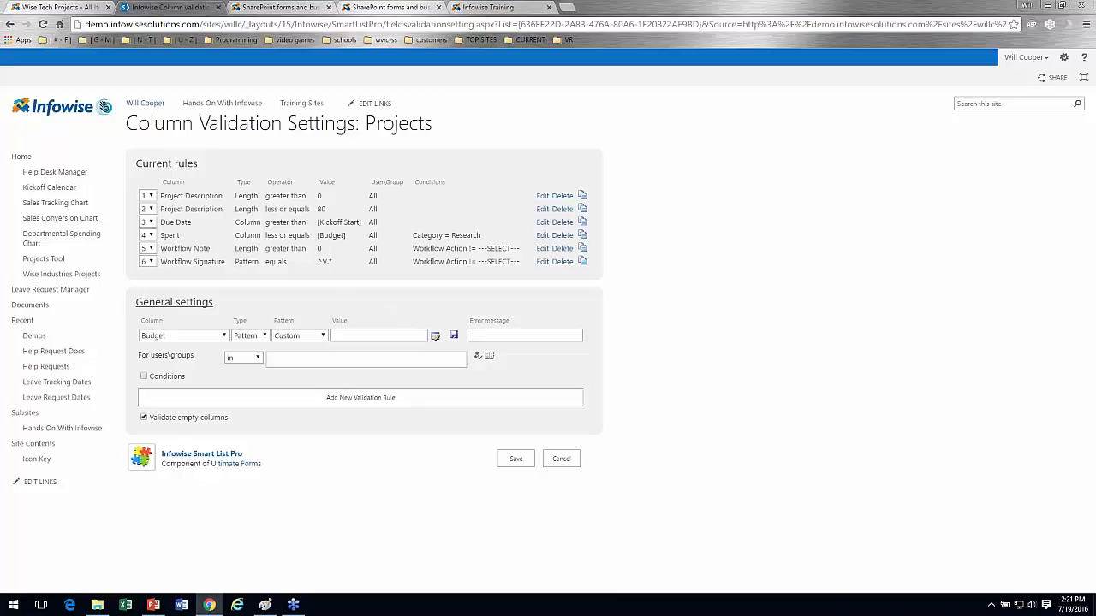
left_click_drag(198, 357, 136, 356)
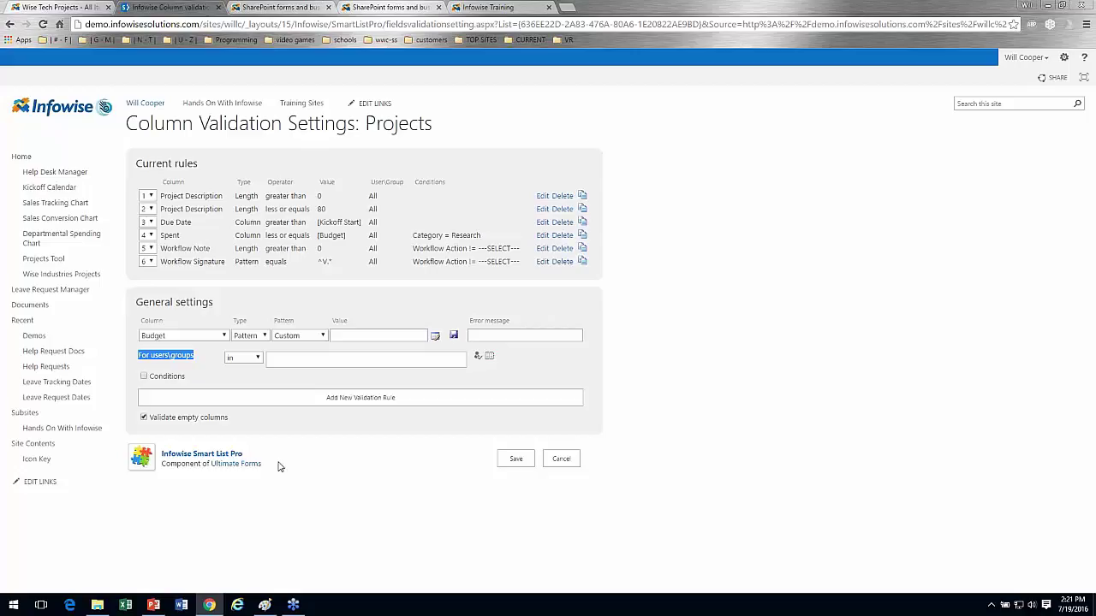
left_click(544, 249)
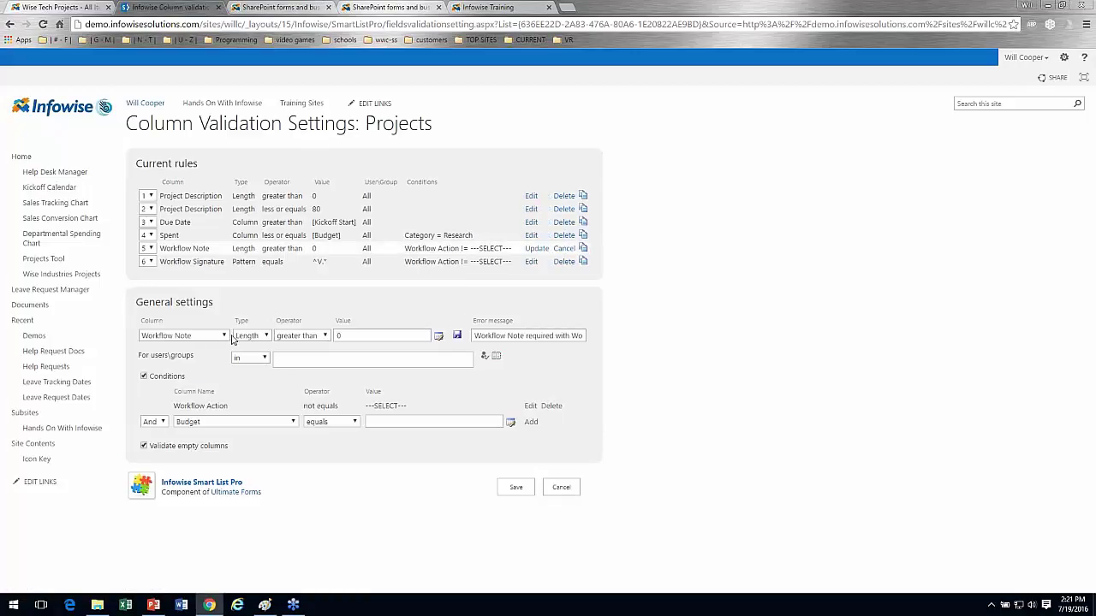
left_click(267, 336)
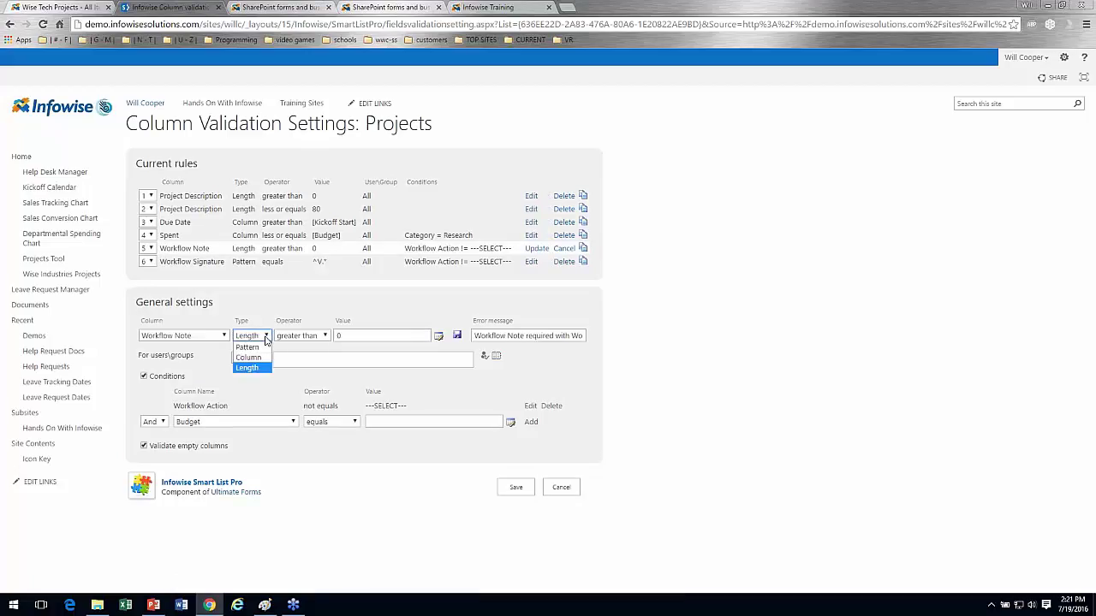
left_click(266, 339)
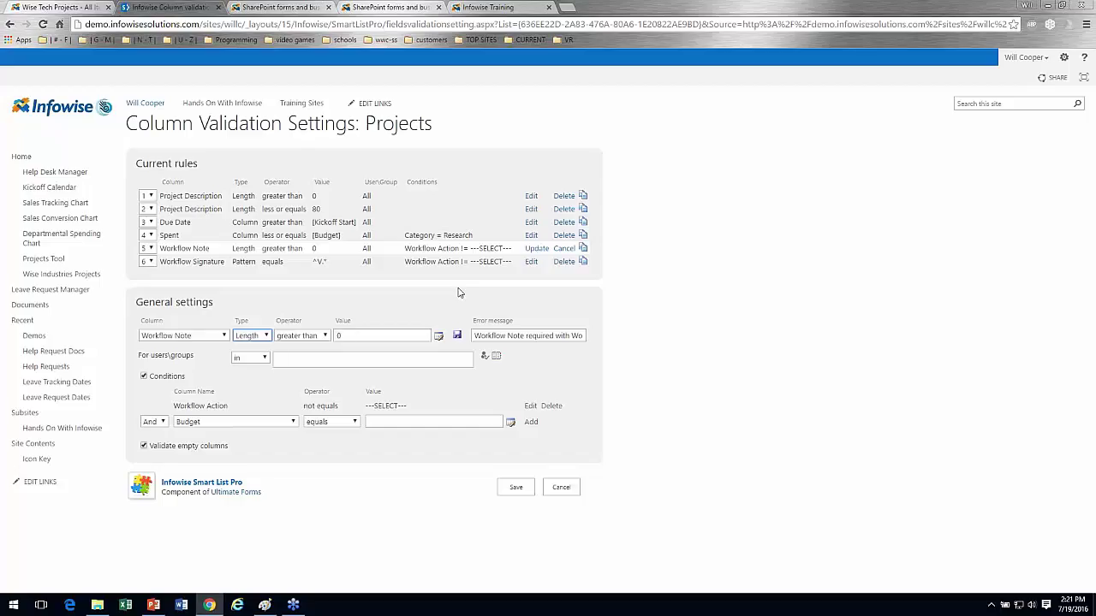
left_click(572, 493)
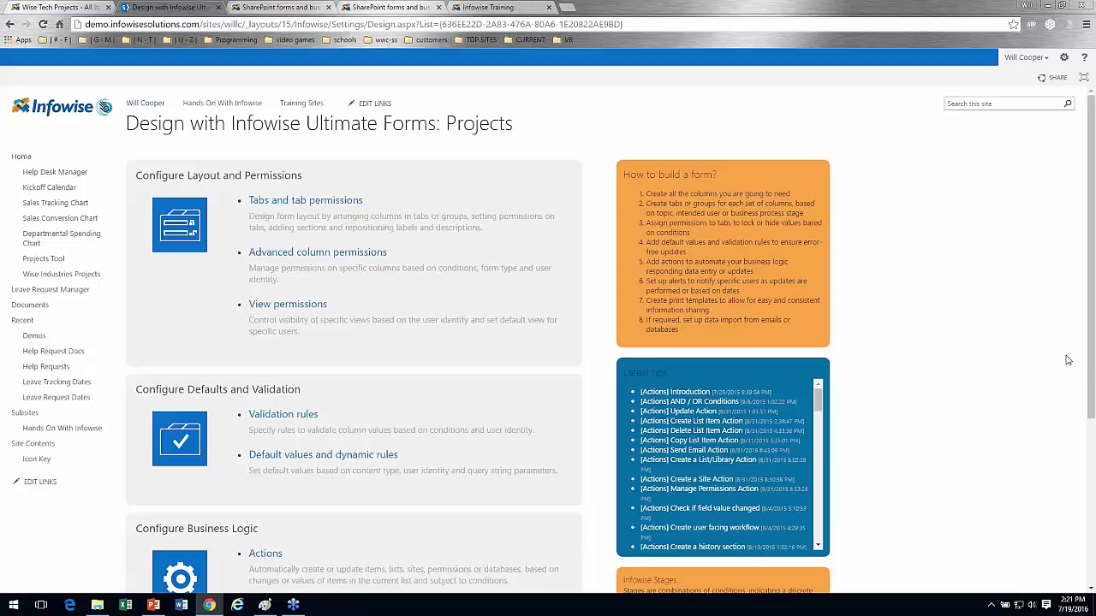
Open the Actions settings for the Projects list and expand the Add/Update Action section to show its general settings.
left_click_drag(1091, 364, 1092, 432)
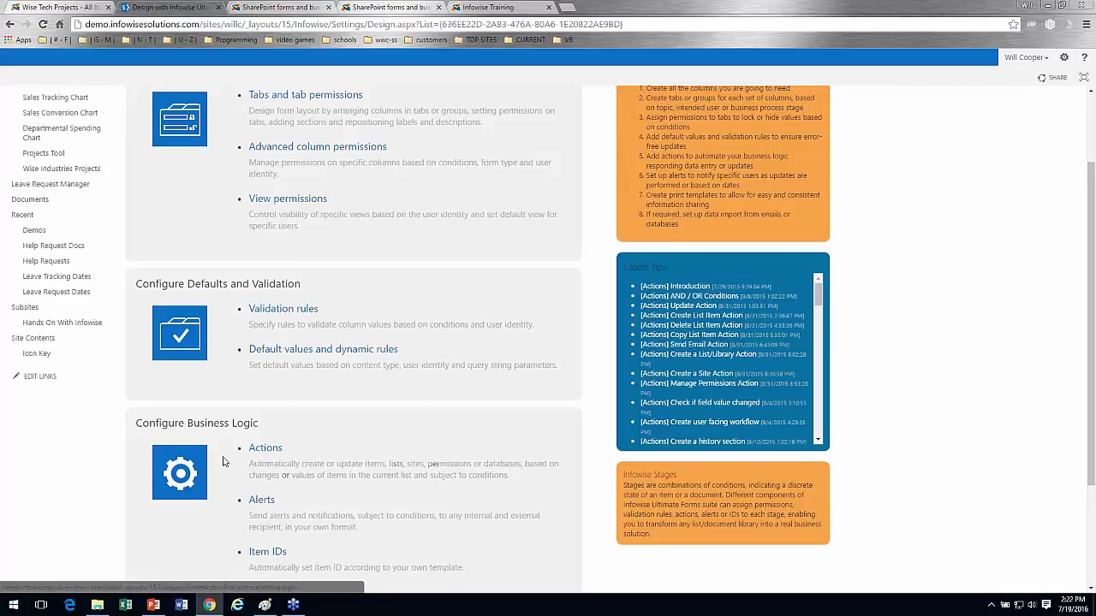
left_click(266, 449)
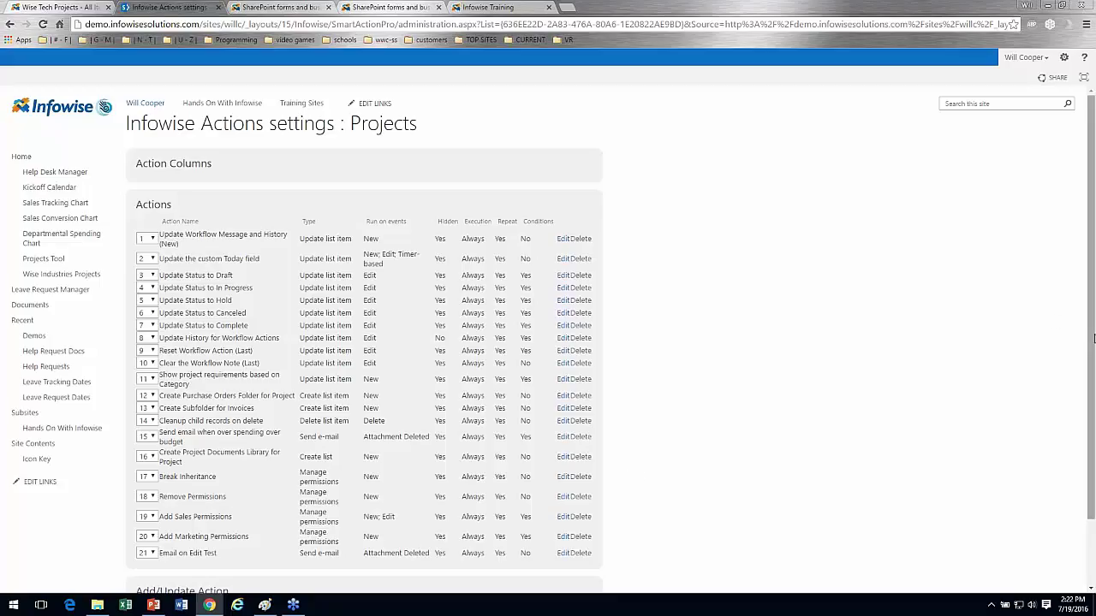
scroll(1085, 335, "down", 2)
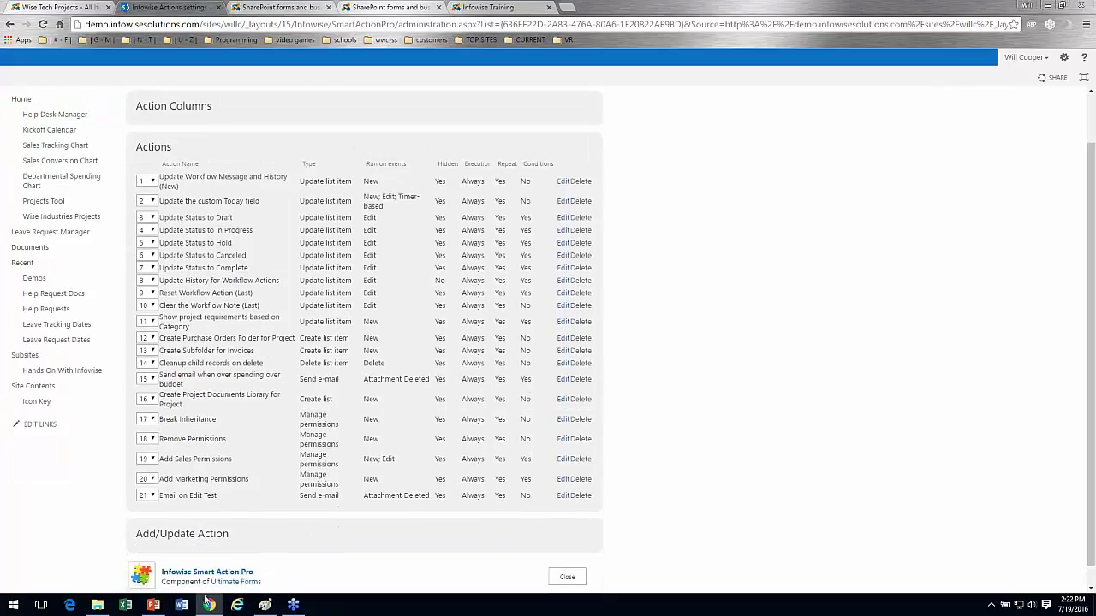
left_click(220, 539)
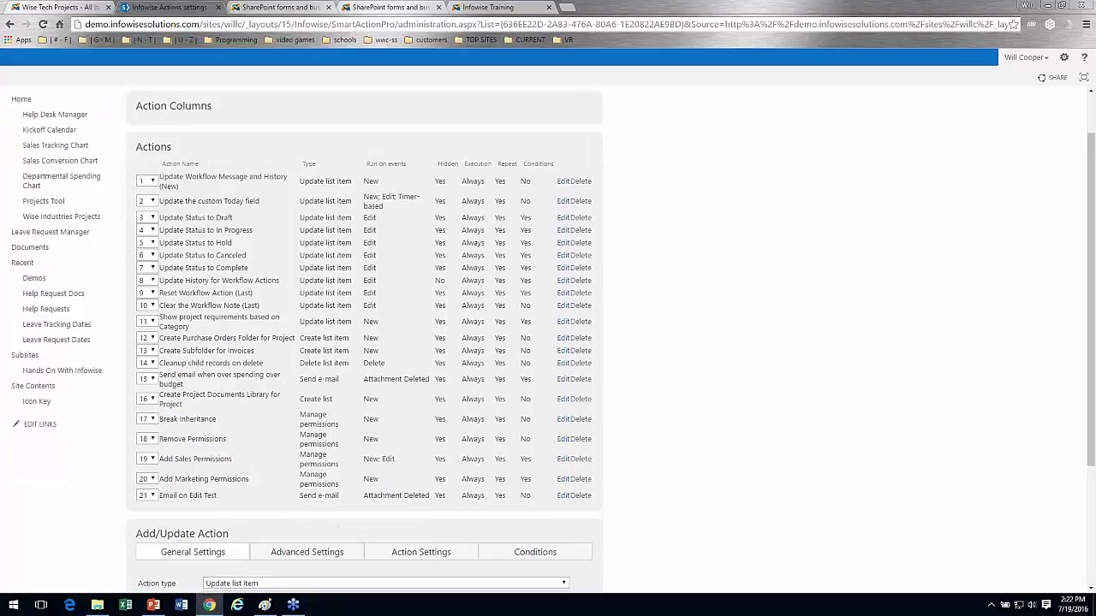
scroll(993, 399, "down", 3)
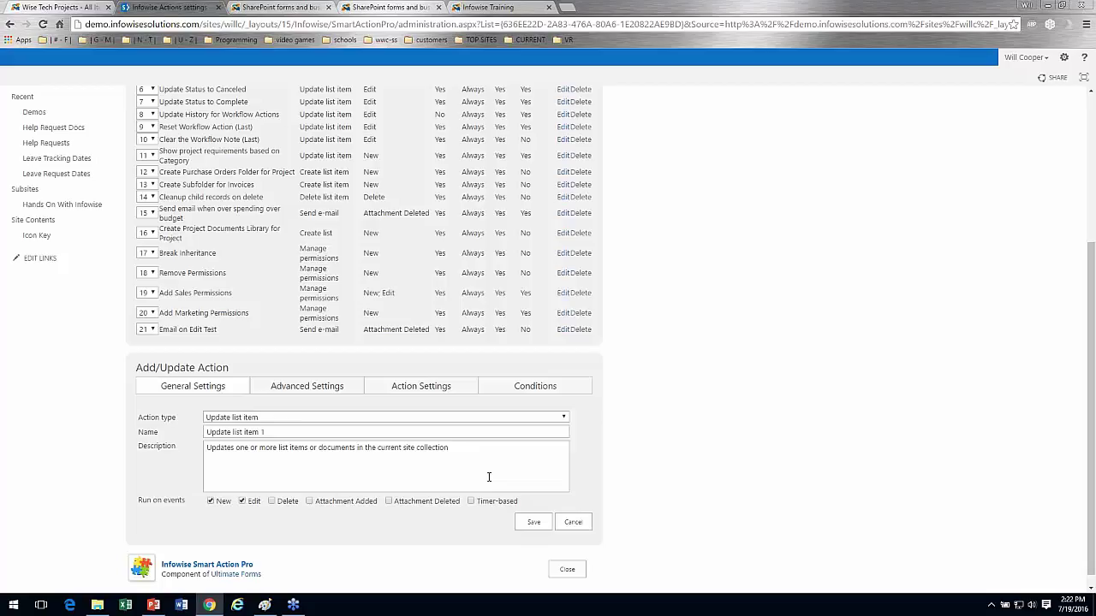
Review the available action types for a new action and keep Update list item selected.
left_click(565, 423)
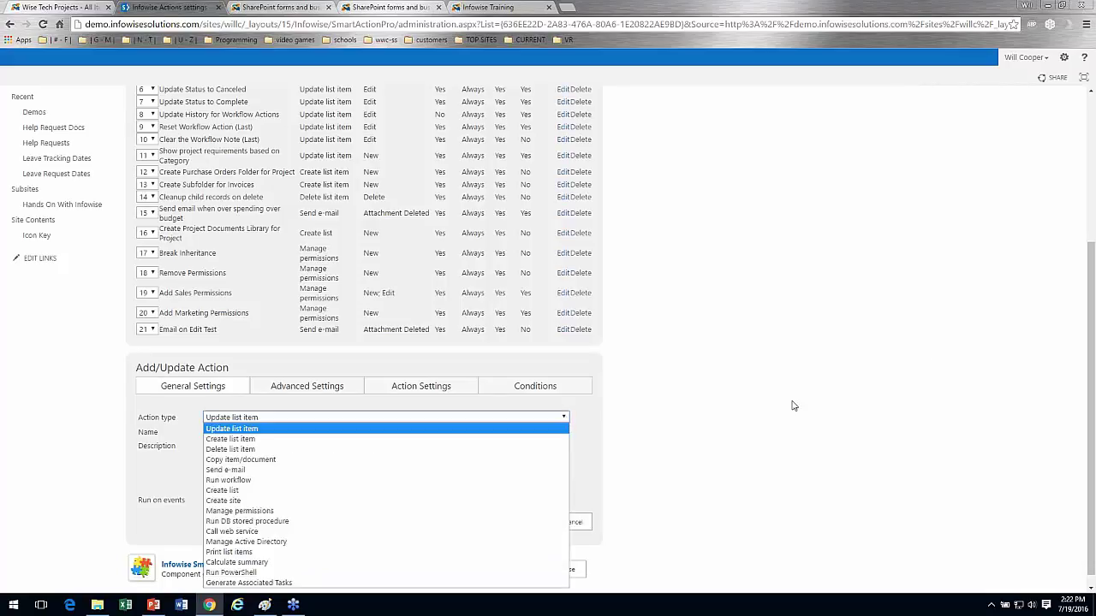
scroll(1071, 359, "down", 1)
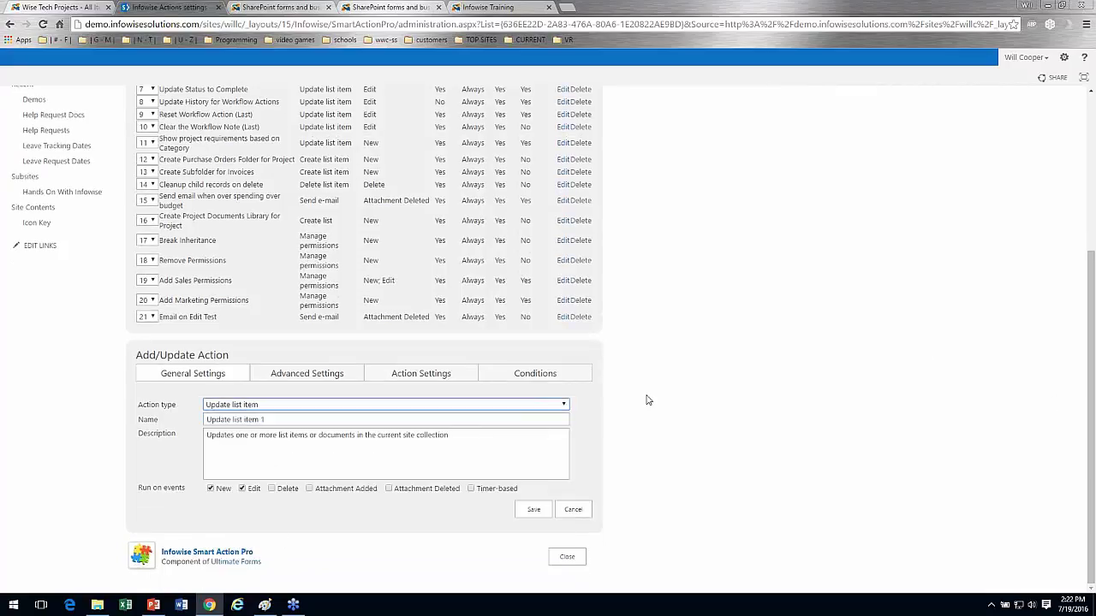
left_click(564, 405)
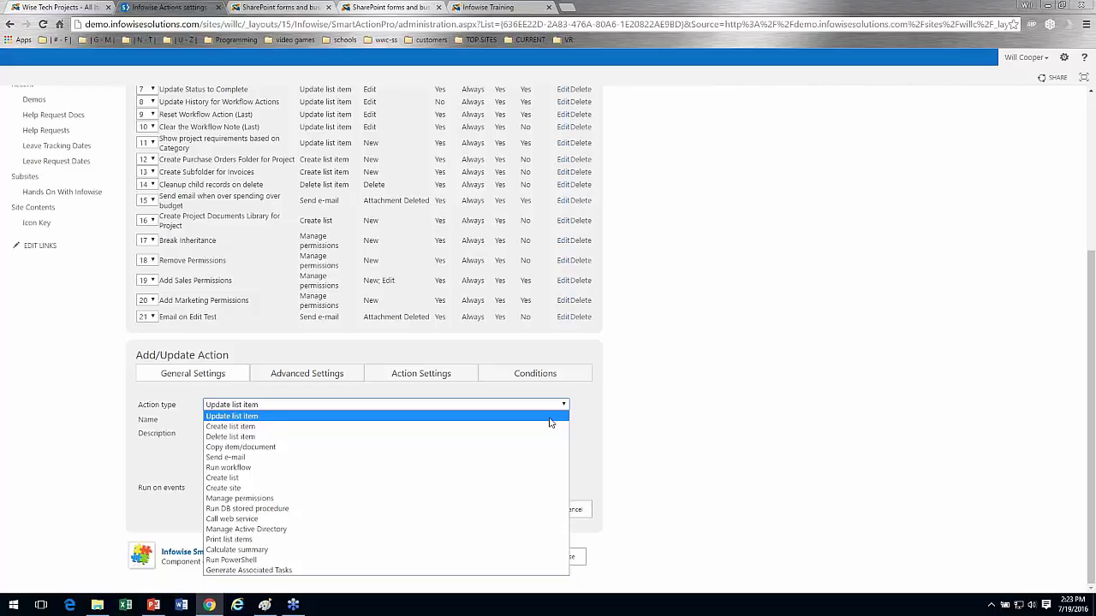
left_click(550, 418)
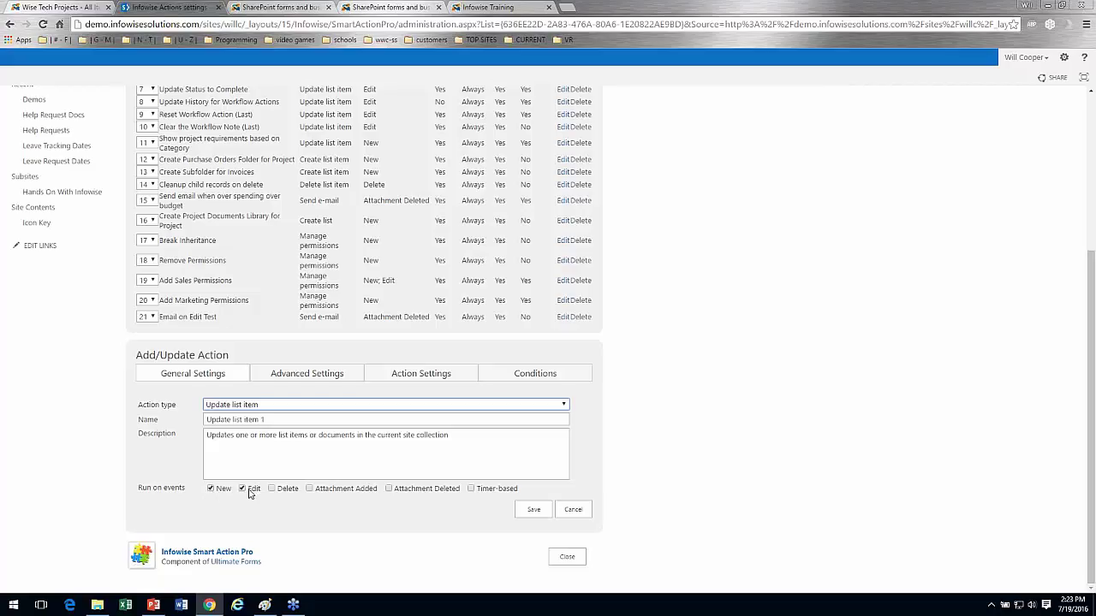
Toggle the New and Timer-based run events of the action, restoring each one to its original state.
left_click(210, 488)
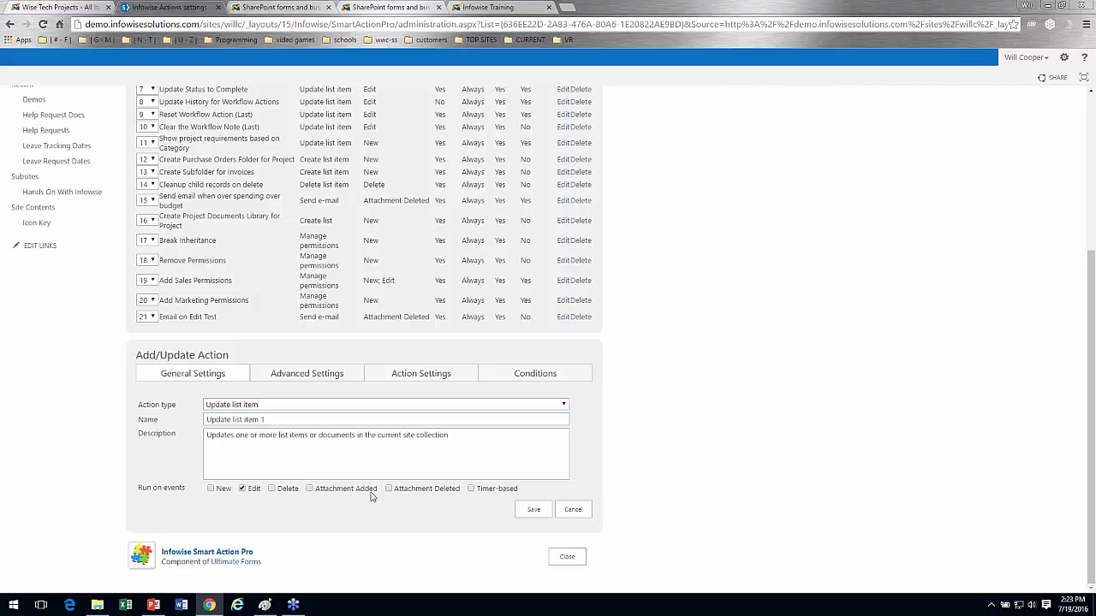
left_click(209, 489)
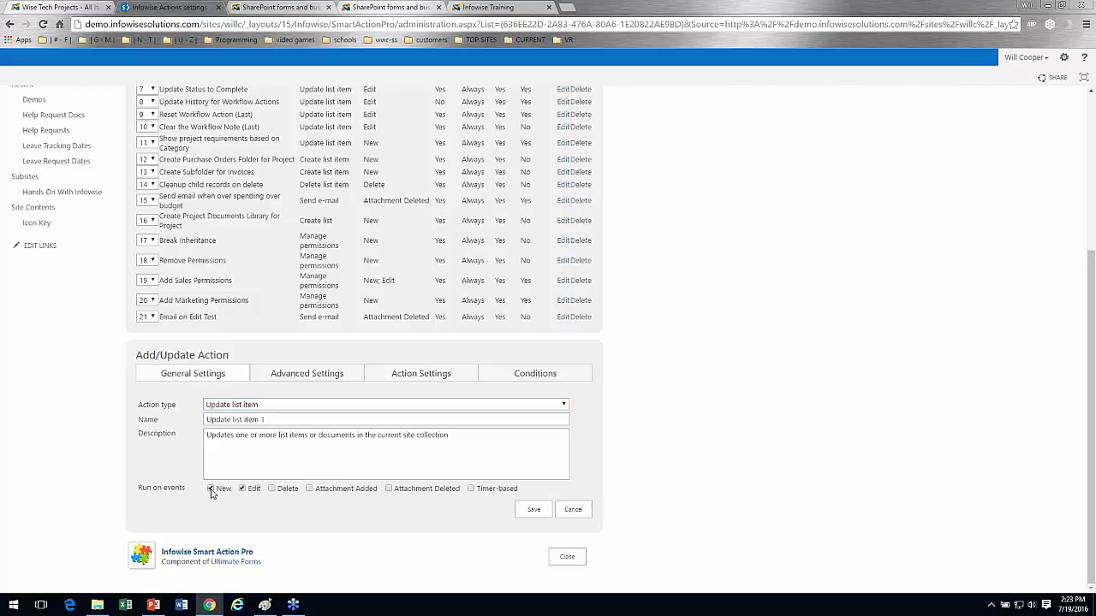
left_click(471, 489)
left_click(471, 489)
Review the new action's advanced settings, and add Status with the value Canceled to its values to set.
left_click(305, 375)
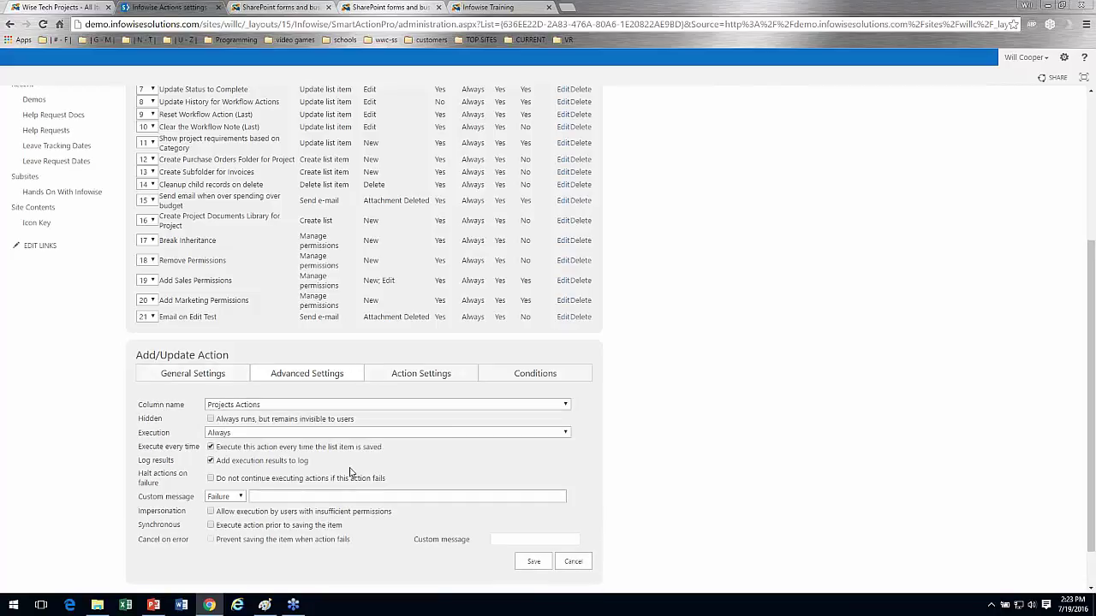
left_click(434, 377)
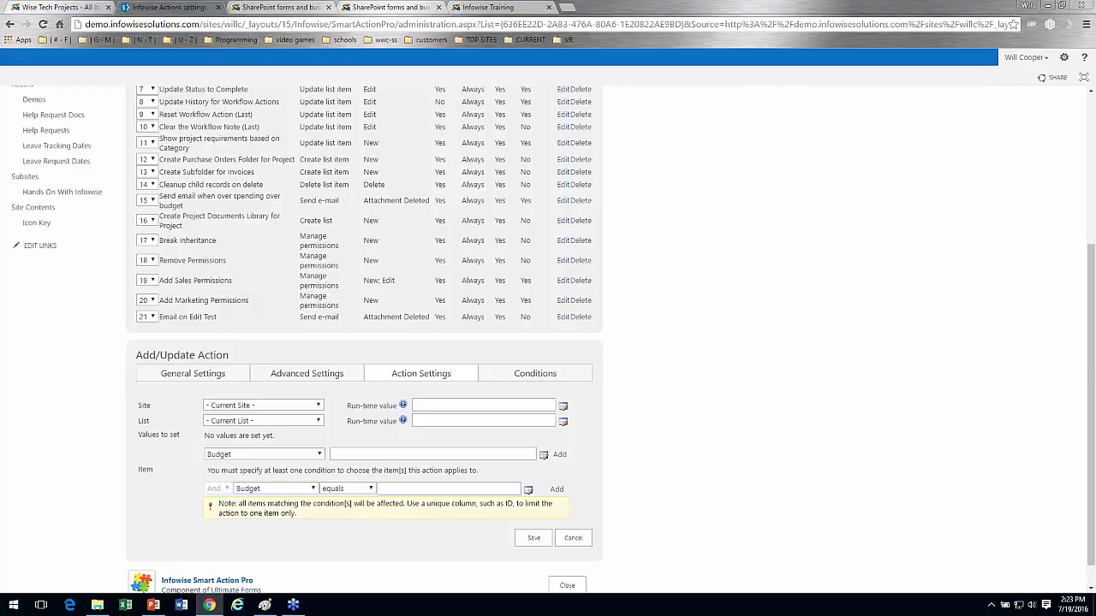
left_click(317, 454)
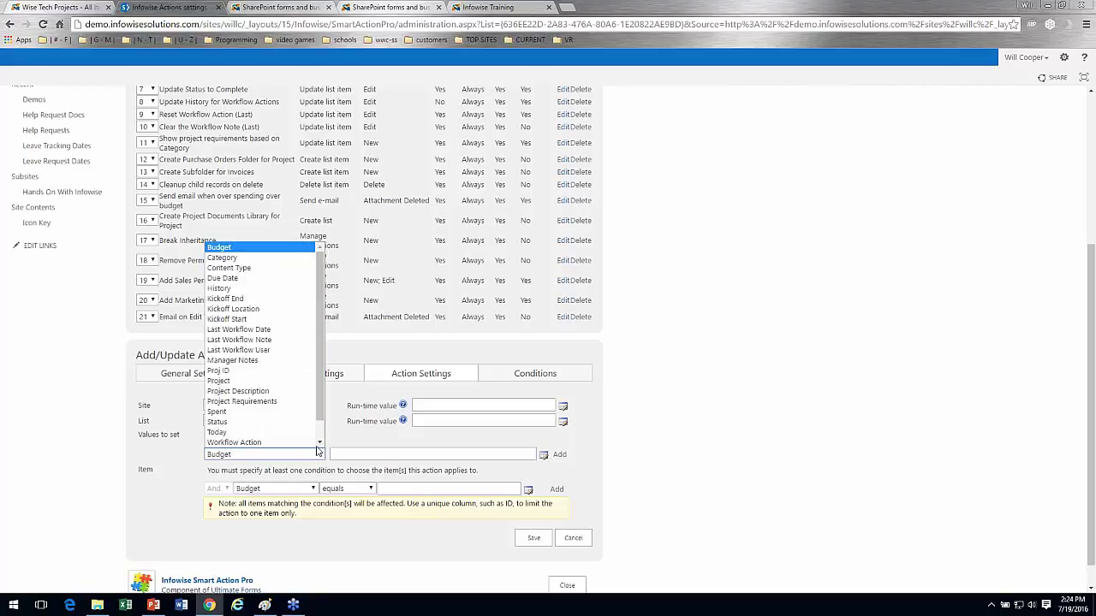
left_click(309, 422)
left_click(436, 454)
type("Canceled")
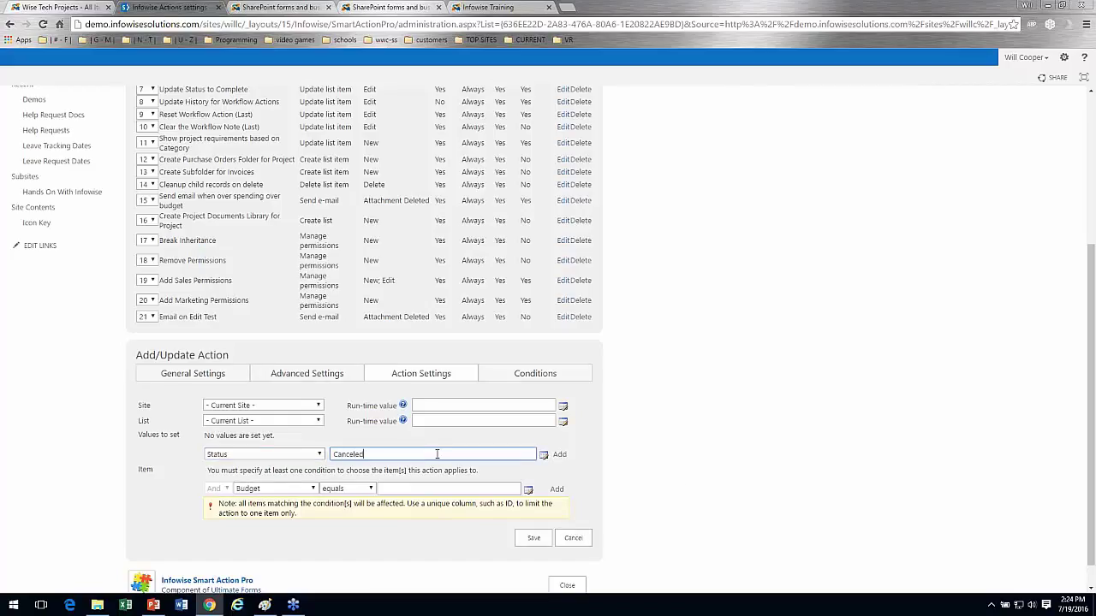
left_click(559, 455)
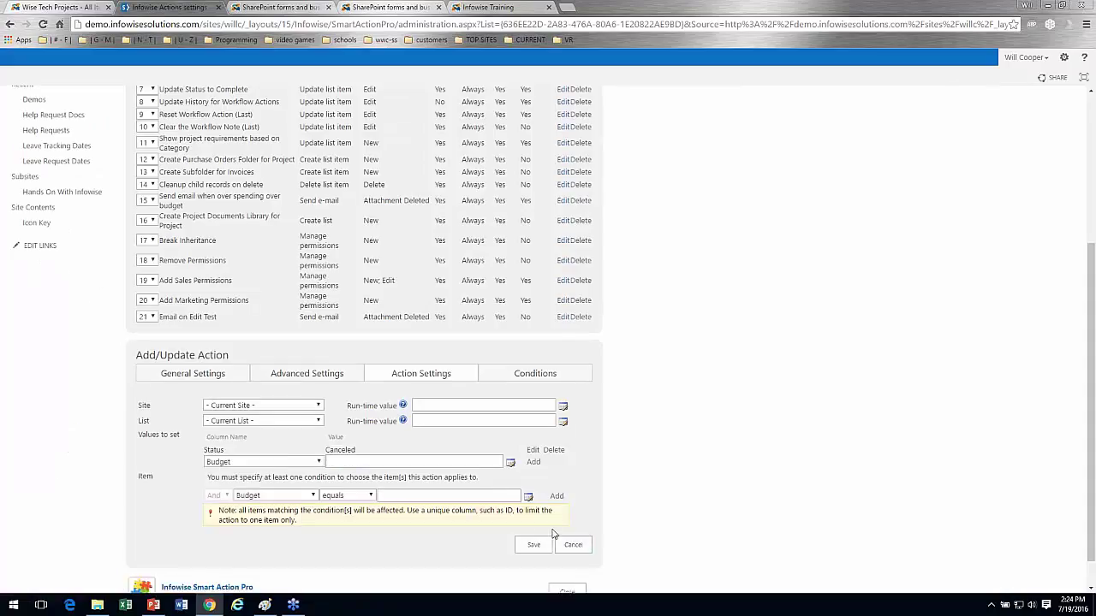
Add the item condition ID equals [ID] to the update action and save the action.
left_click(313, 501)
key("i")
key("Return")
key("Tab")
key("Tab")
type("[ID]")
key("Tab")
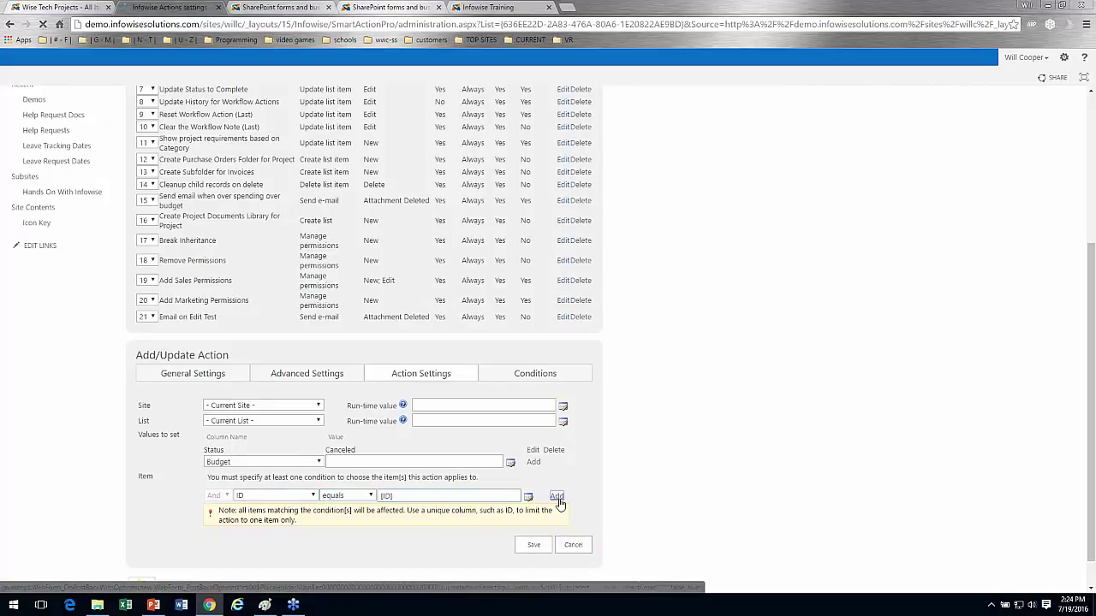
left_click(533, 545)
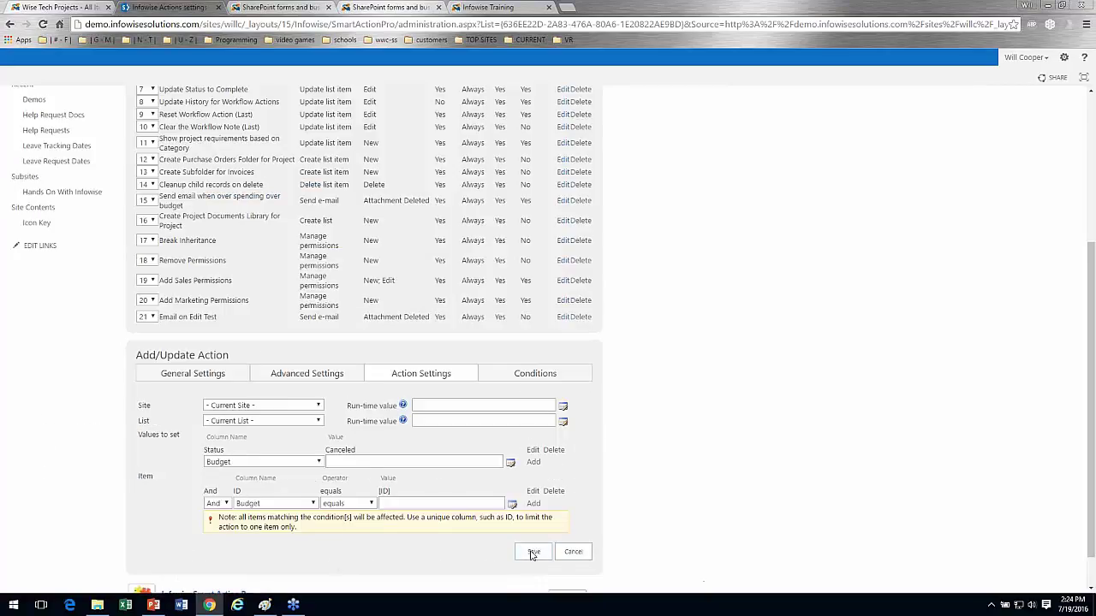
left_click(539, 551)
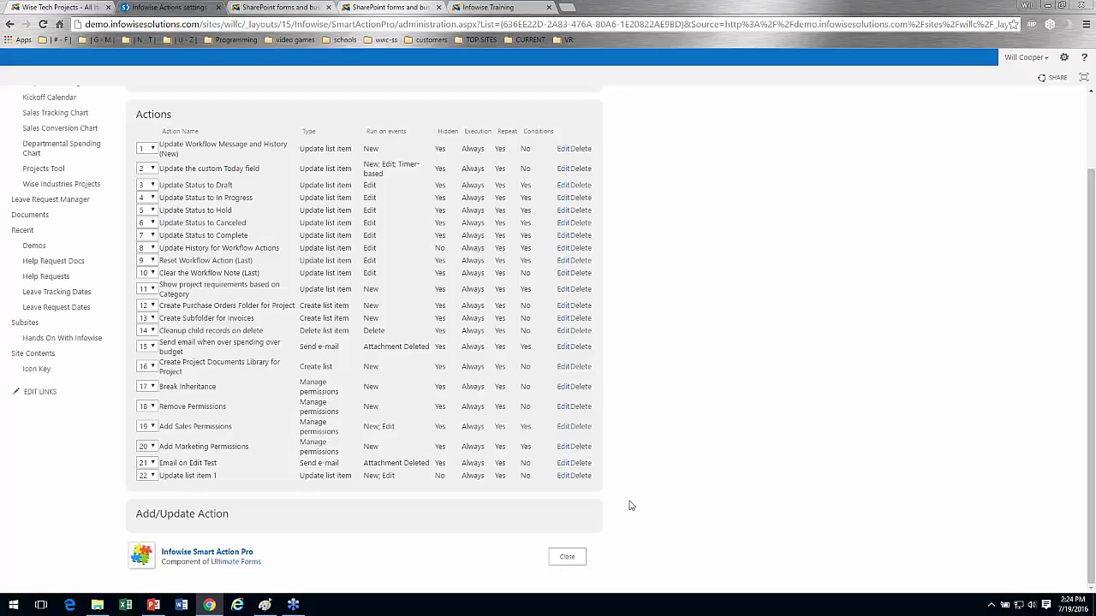
Close the Actions settings and go back through the browser history to the Projects list's All Items view.
left_click(572, 560)
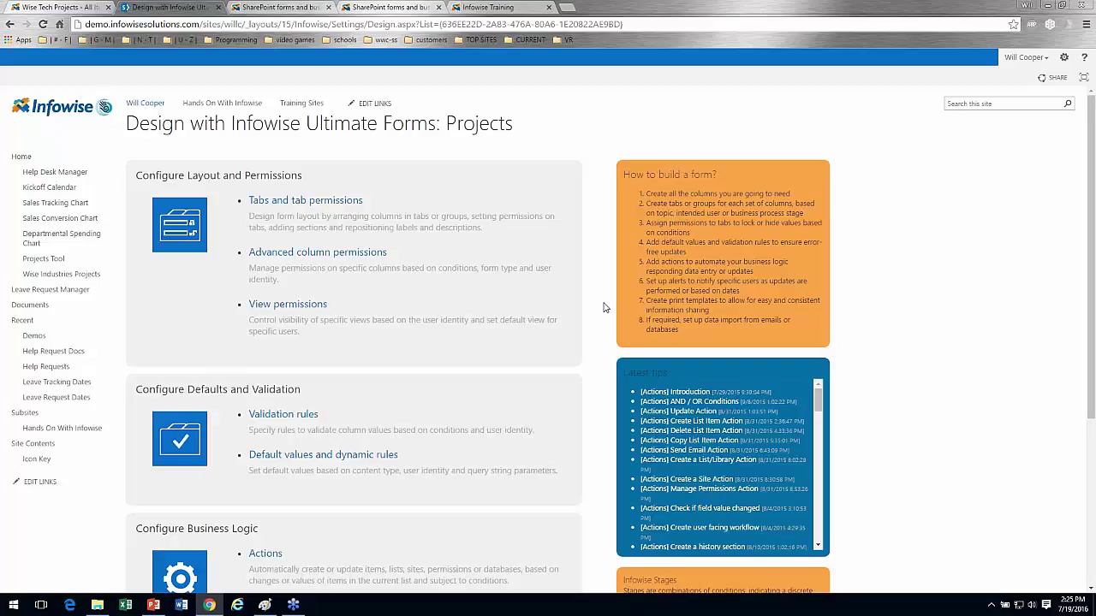
left_click(11, 24)
left_click(11, 24)
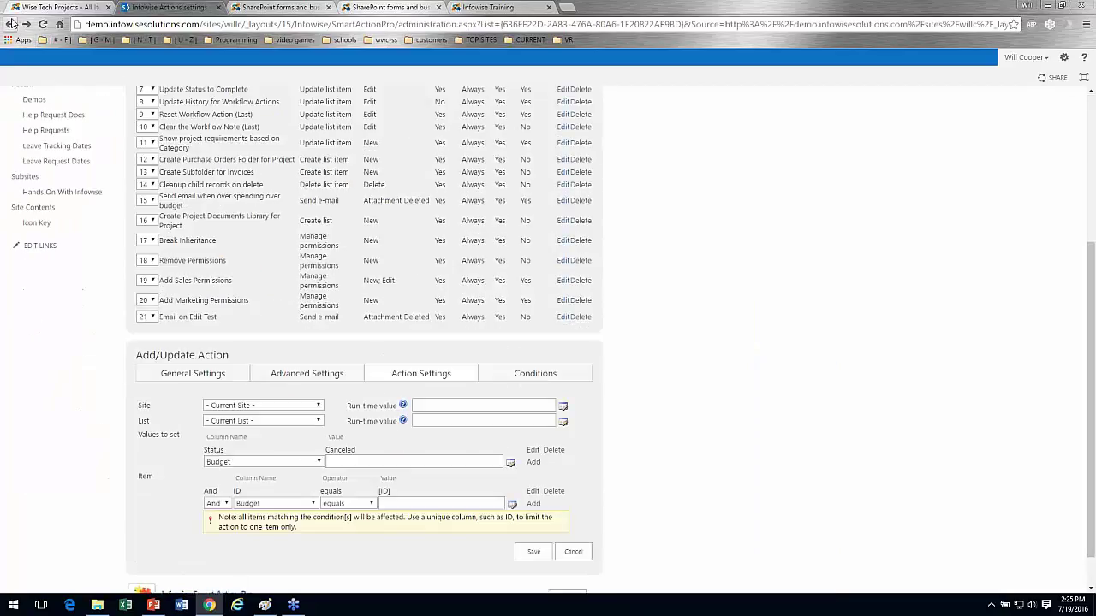
left_click(11, 24)
left_click(11, 24)
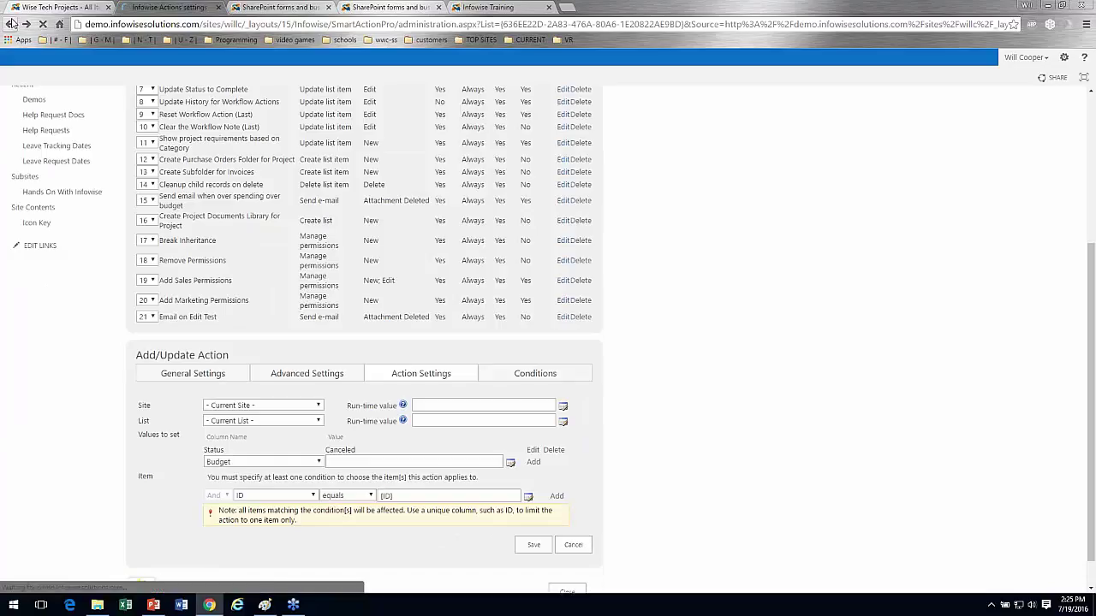
left_click(11, 24)
left_click(11, 24)
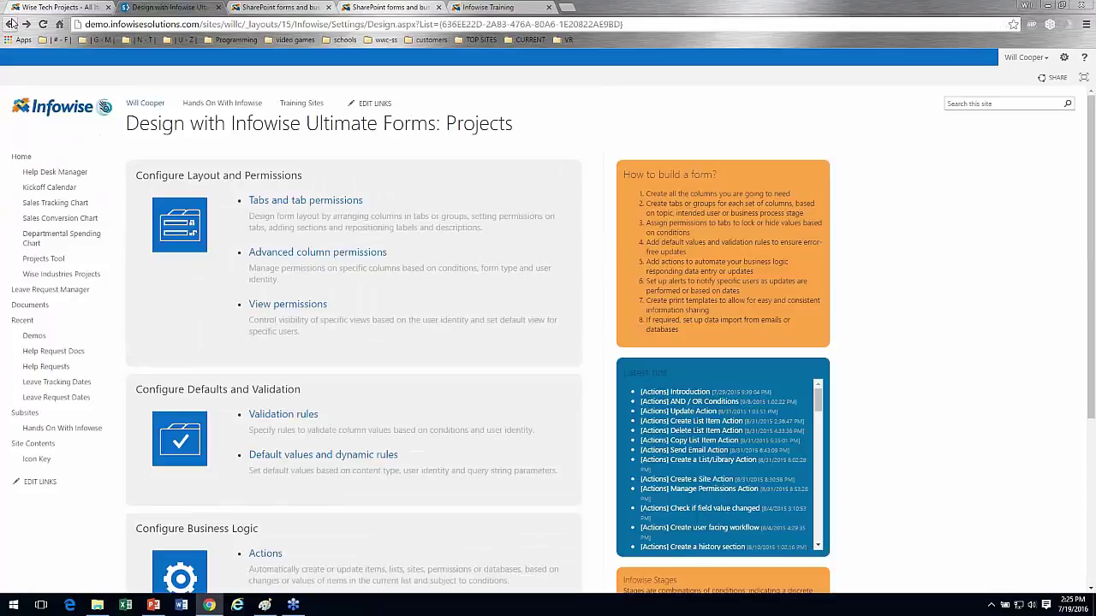
left_click(11, 24)
left_click(11, 23)
left_click(12, 24)
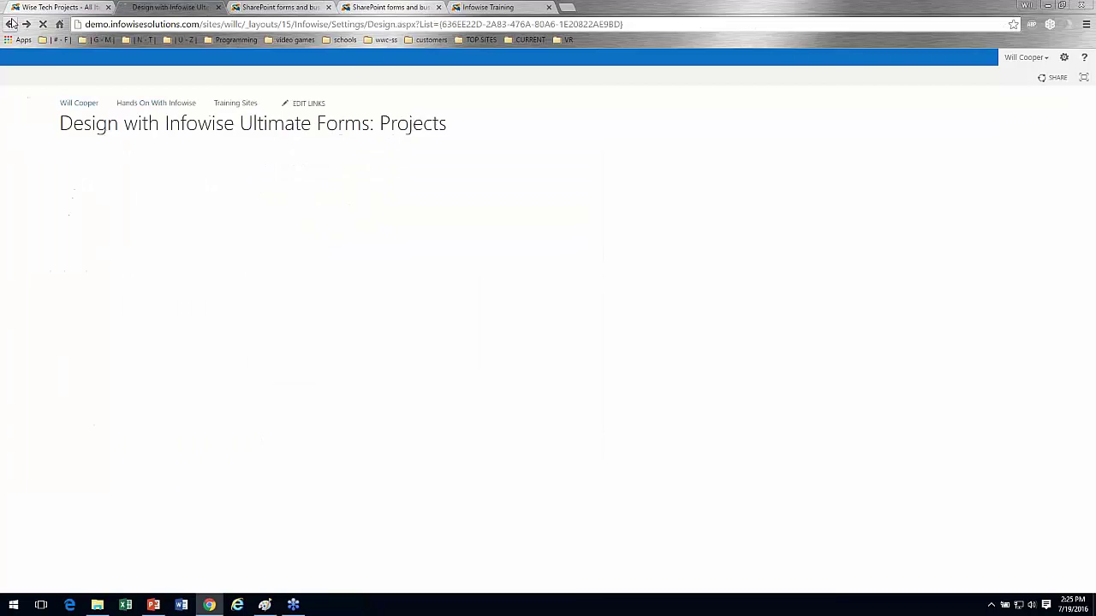
left_click(11, 24)
left_click(11, 24)
left_click(11, 24)
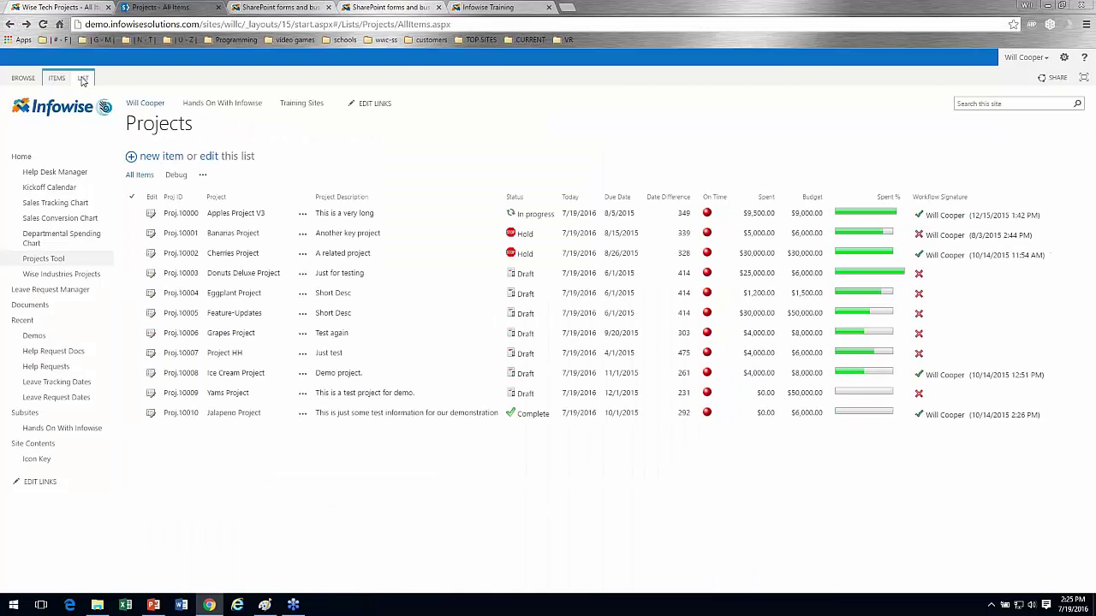
Start a new alert for the Projects list and open the mail template editor from its Mail Templates section.
left_click(84, 78)
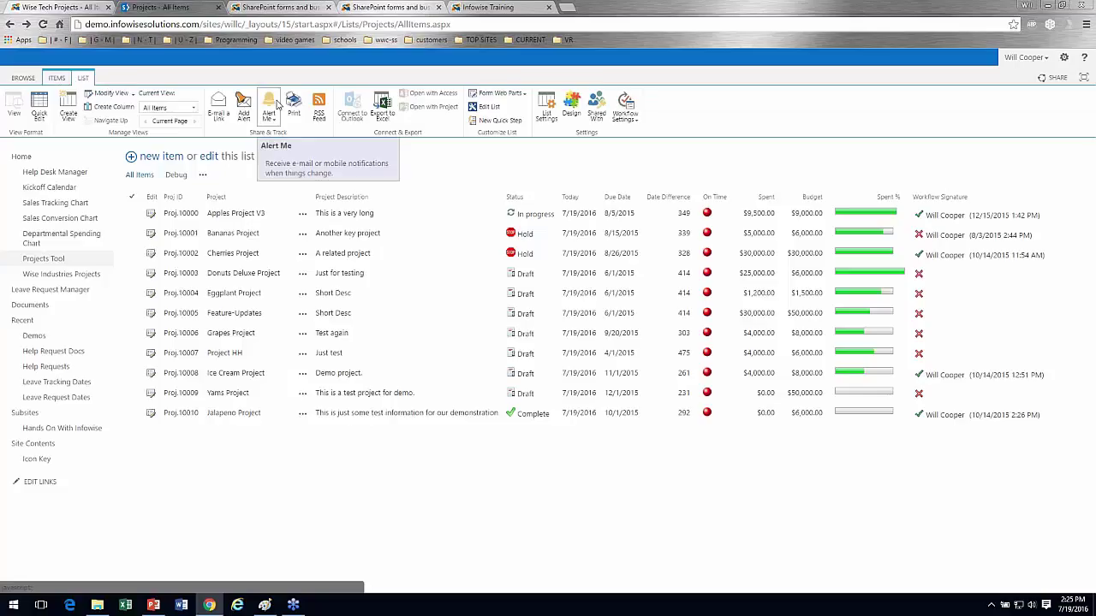
left_click(246, 112)
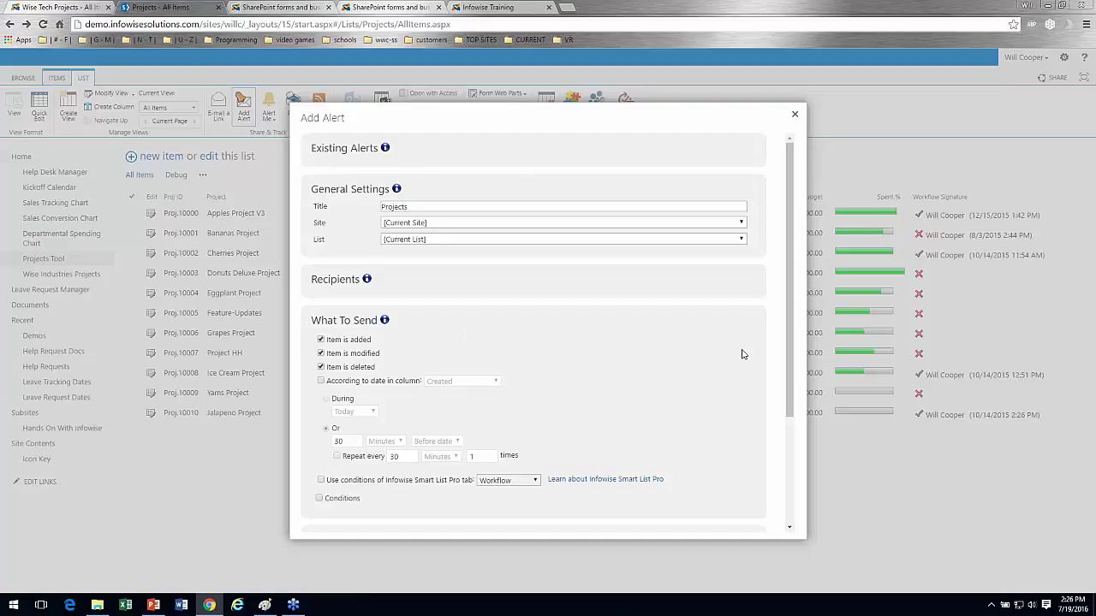
scroll(791, 361, "down", 2)
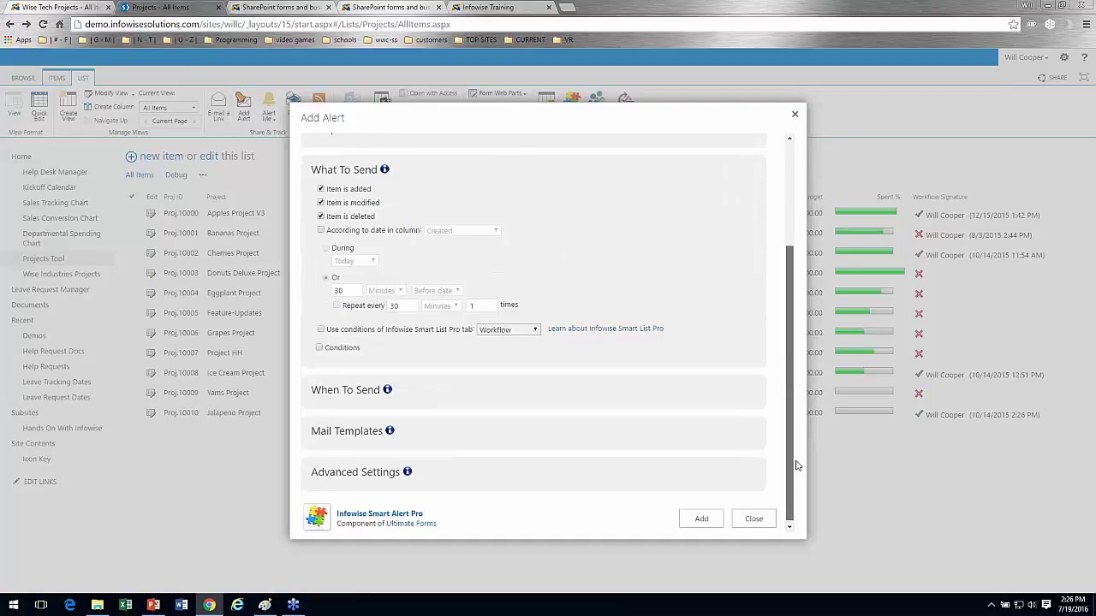
left_click(404, 440)
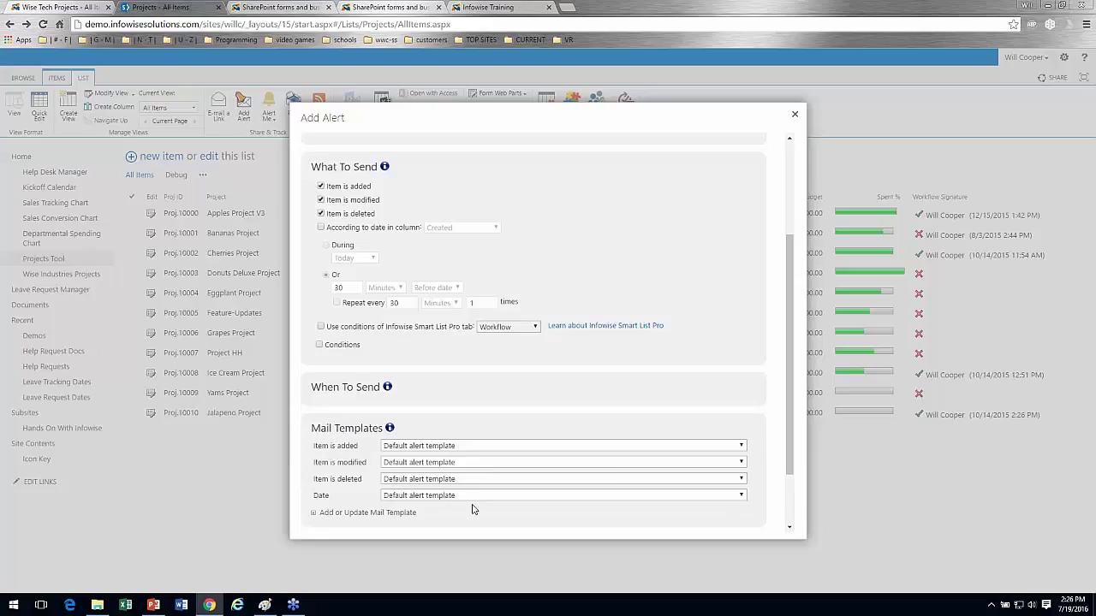
left_click(401, 513)
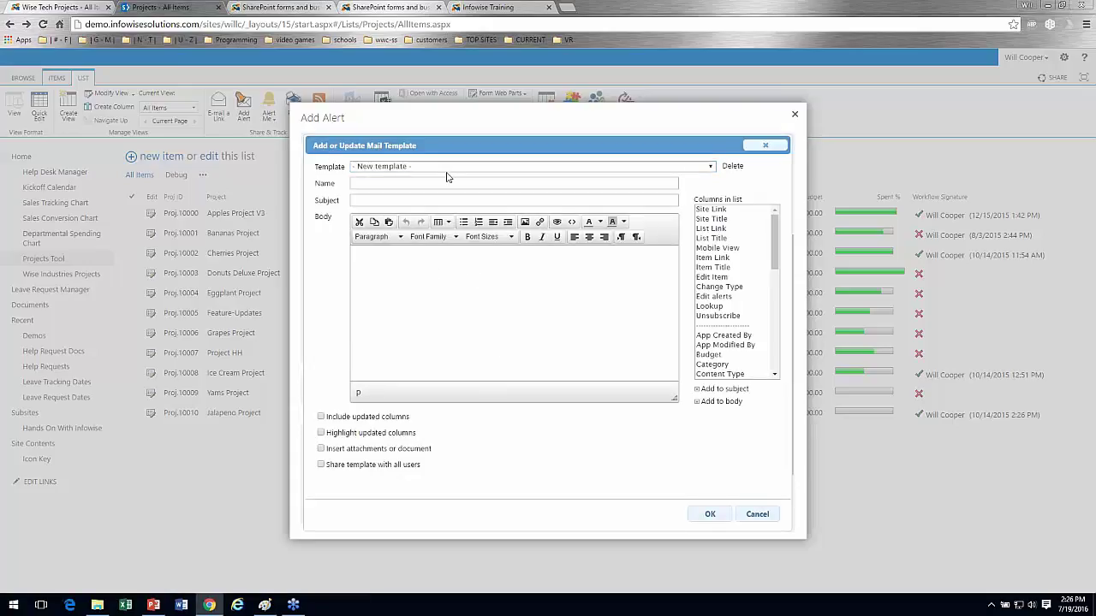
Insert the Due Date and Item Child Count columns into the body of the new mail template.
scroll(744, 304, "down", 3)
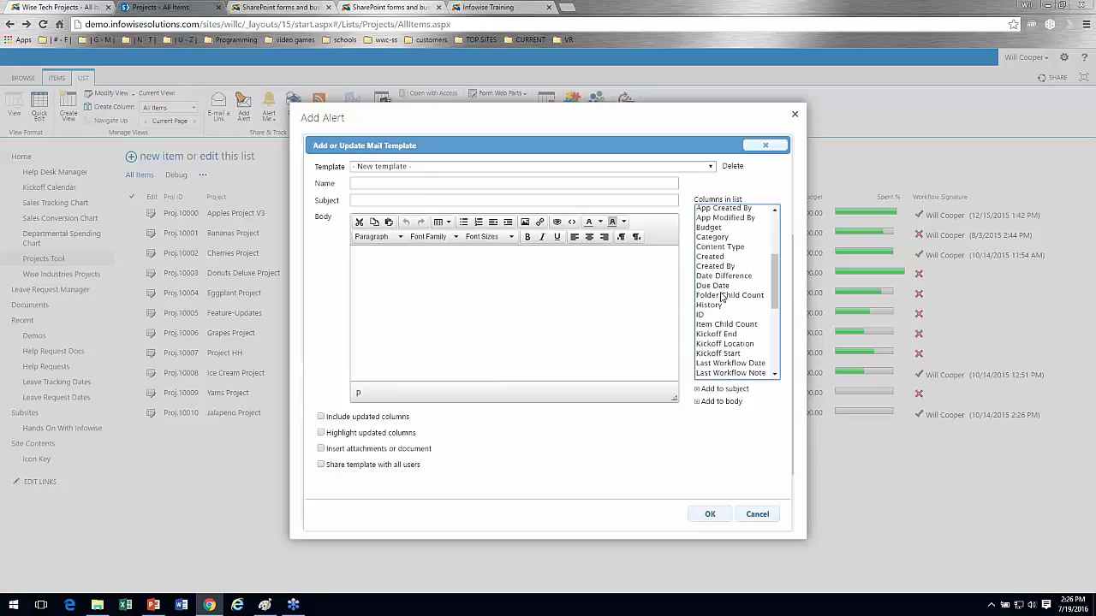
left_click(718, 285)
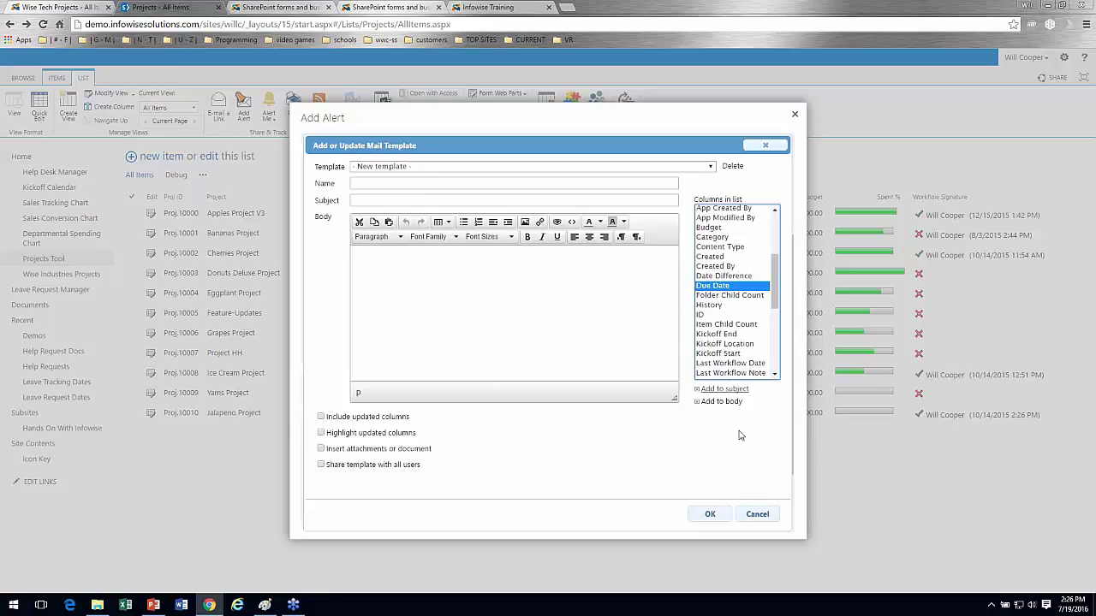
left_click(722, 401)
left_click(717, 325)
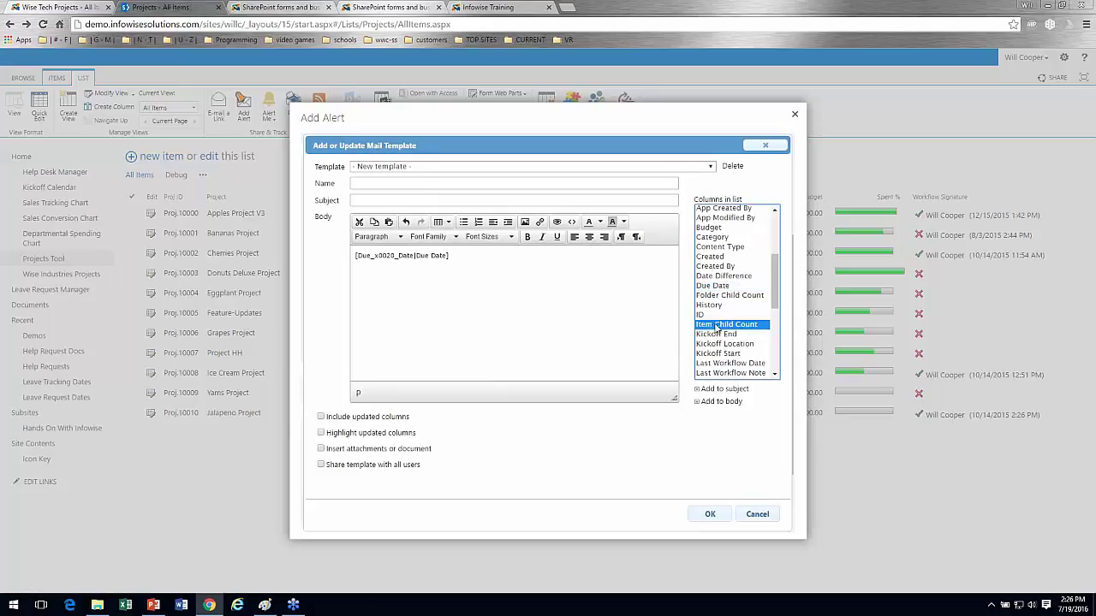
left_click(722, 402)
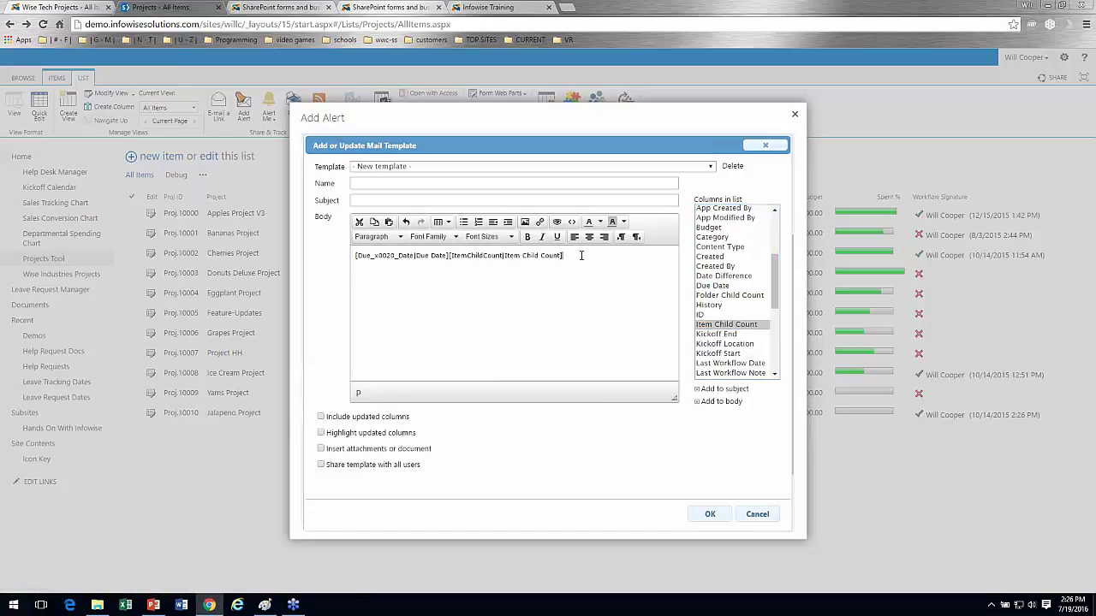
Give the inserted column placeholders an orange background, and cancel the mail template without saving it.
left_click_drag(573, 260, 354, 257)
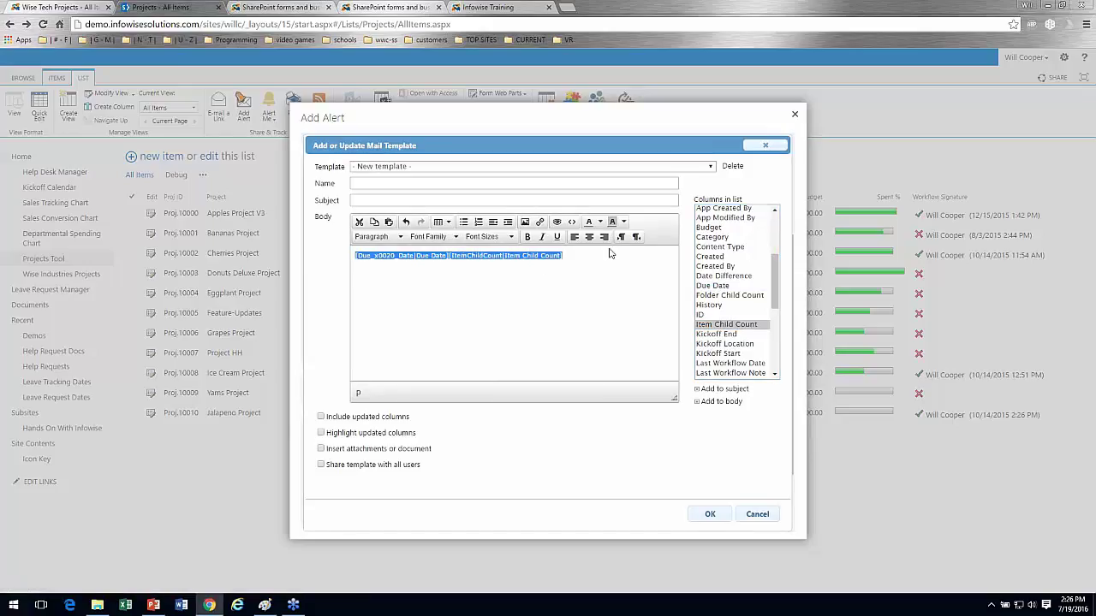
left_click(624, 222)
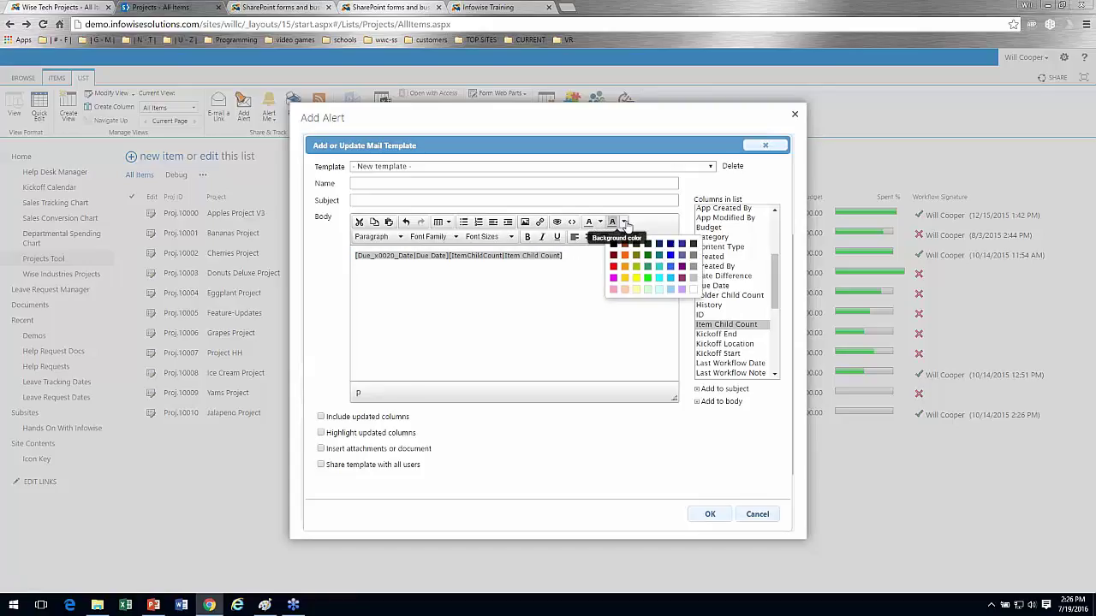
left_click(625, 266)
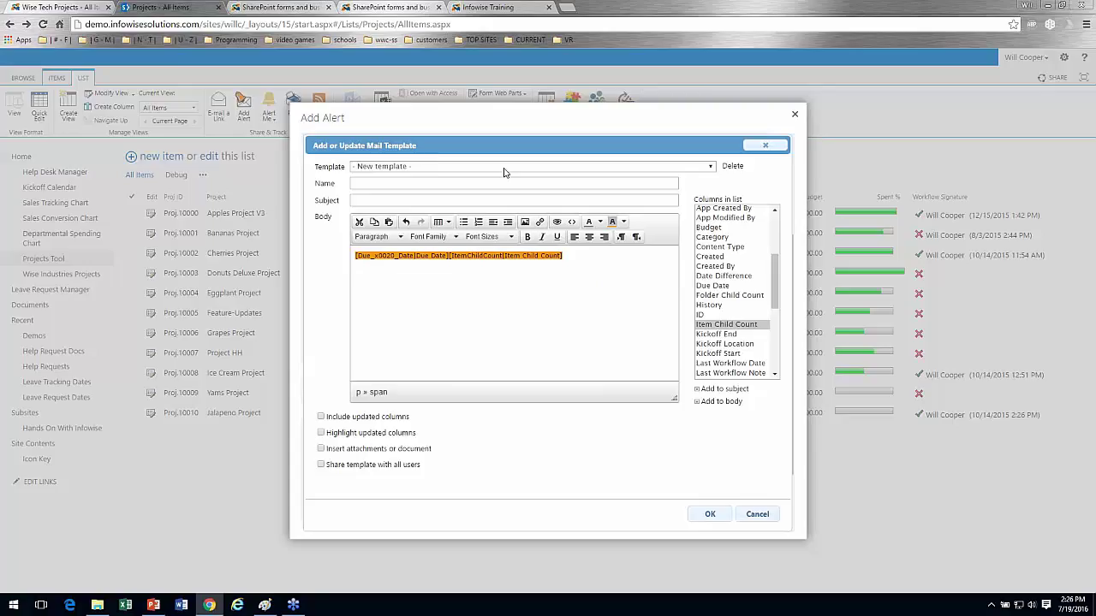
left_click(766, 518)
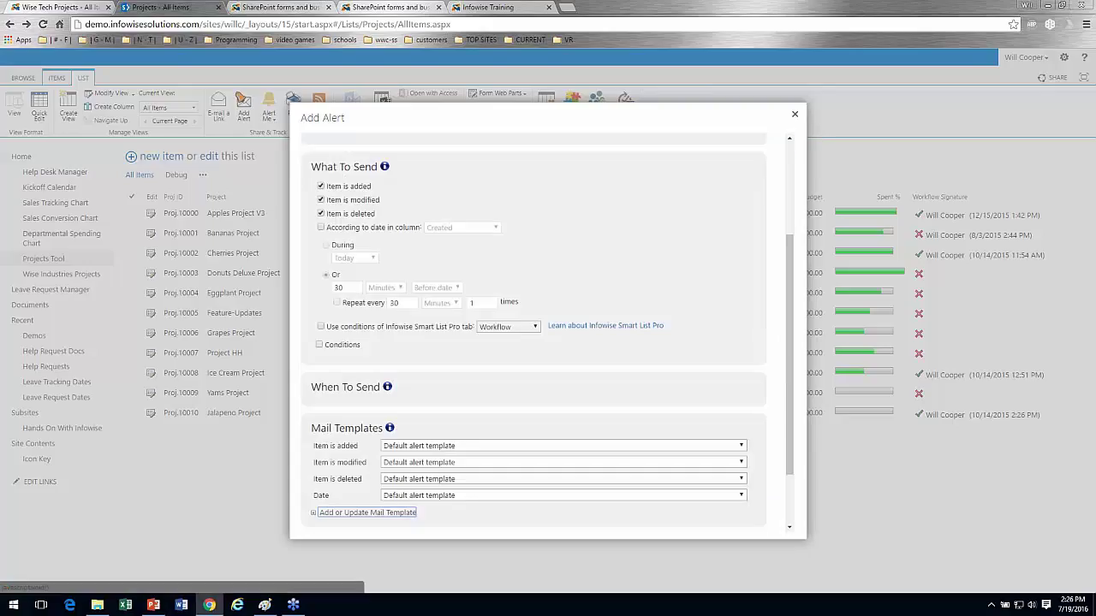
Open the existing Projects Tool - Workflow Alerts alert for editing and expand its Recipients section.
scroll(795, 459, "down", 1)
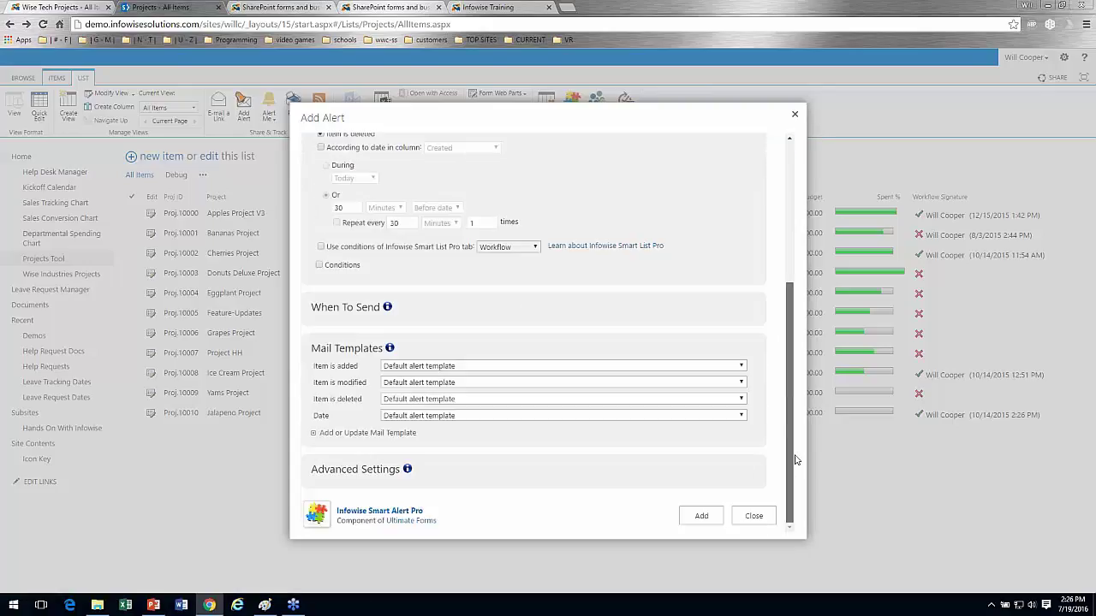
scroll(795, 458, "up", 3)
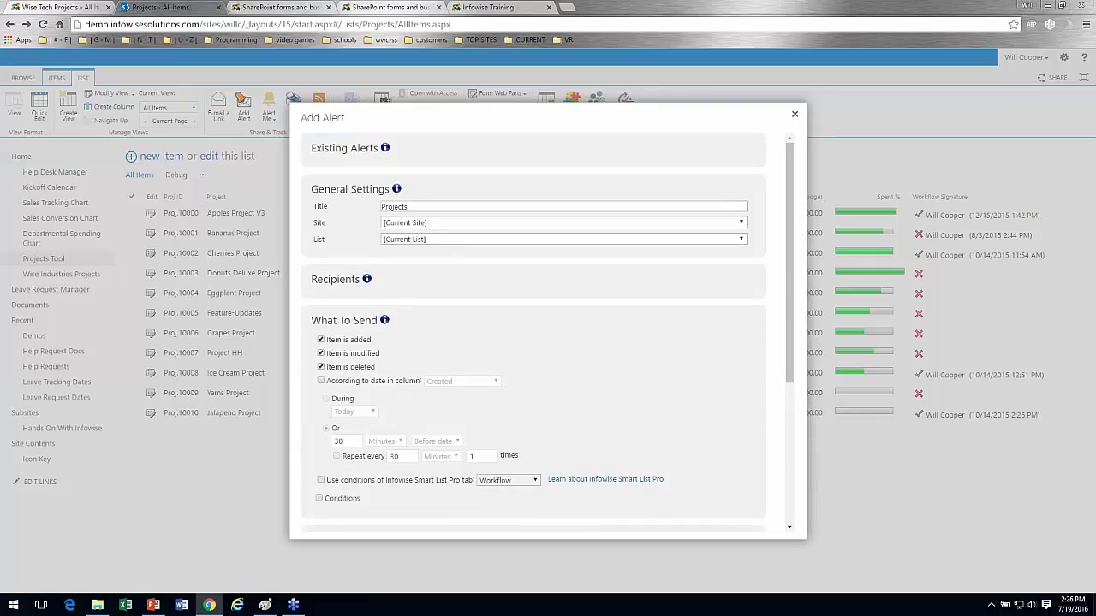
left_click(344, 148)
left_click(728, 200)
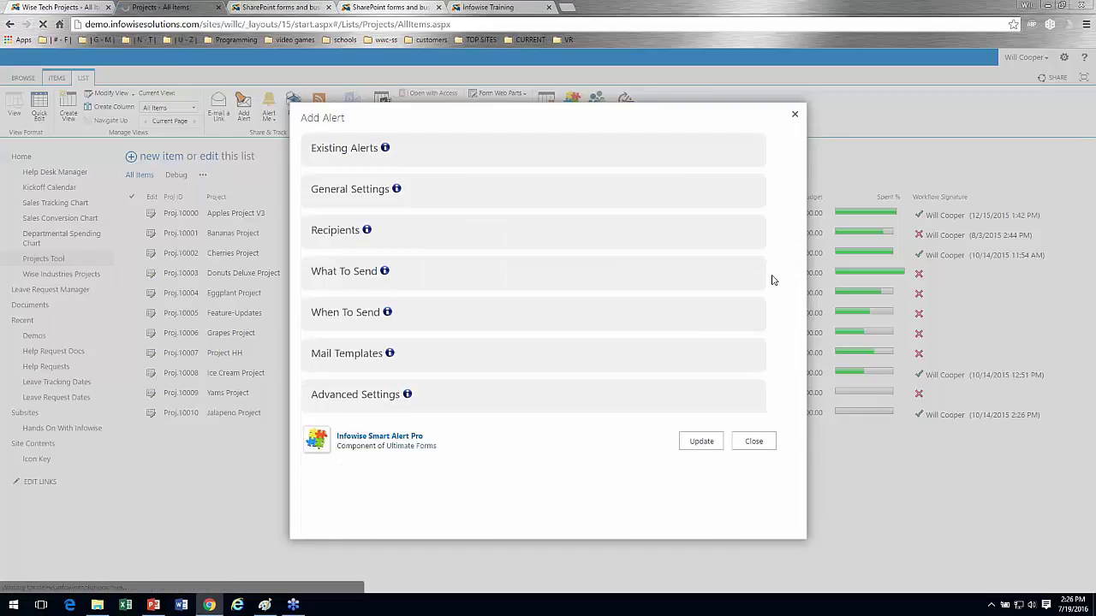
left_click_drag(794, 252, 795, 377)
left_click(337, 229)
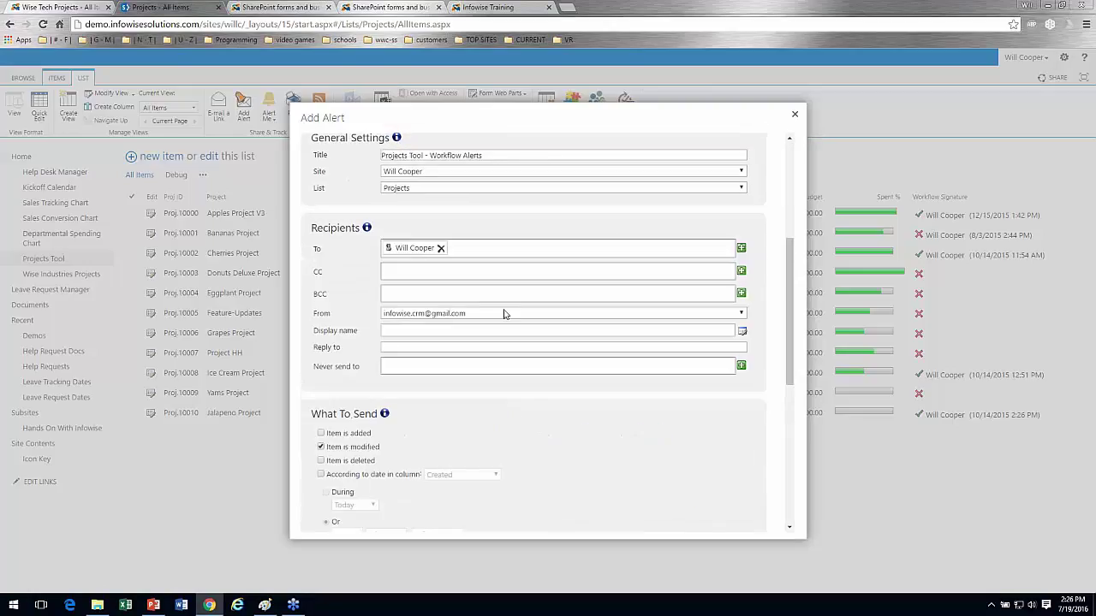
Examine the ways to add a To recipient, including the users-in-column choices, and leave without adding anyone.
left_click(742, 248)
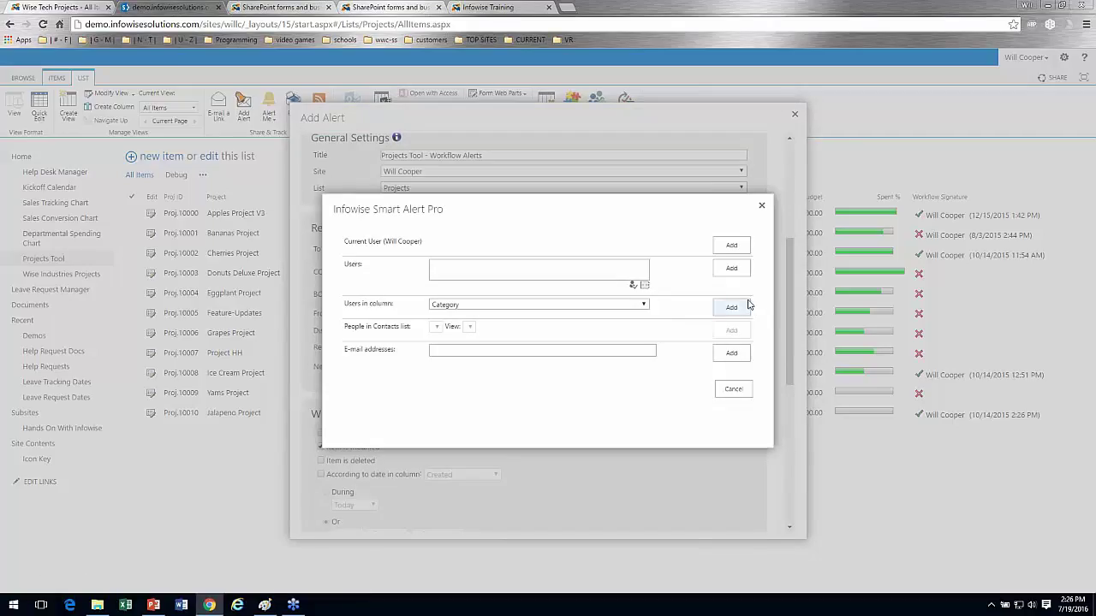
left_click(646, 306)
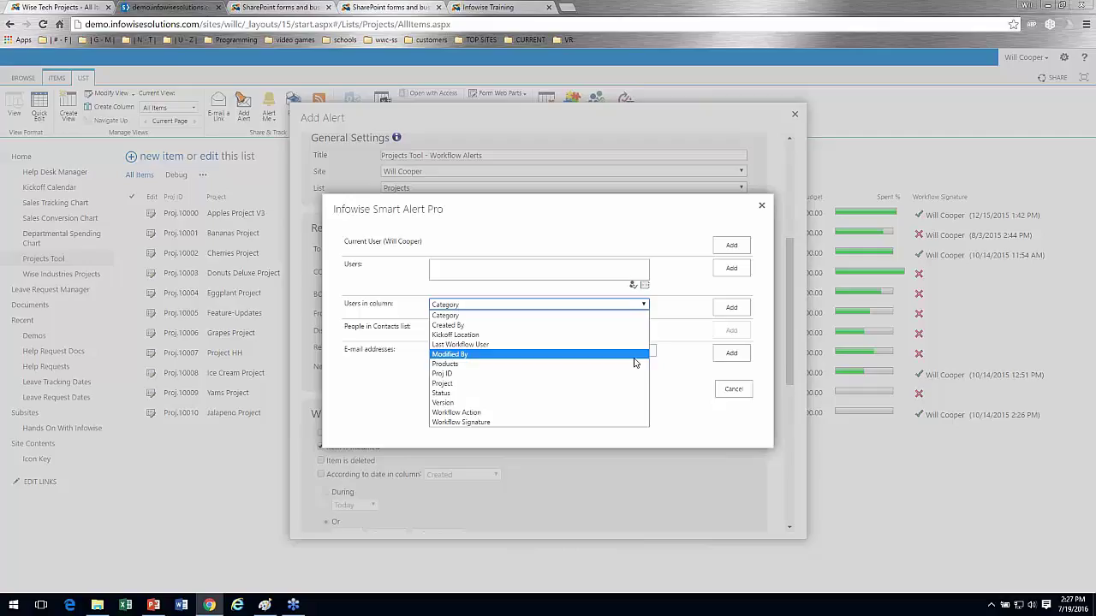
left_click(669, 335)
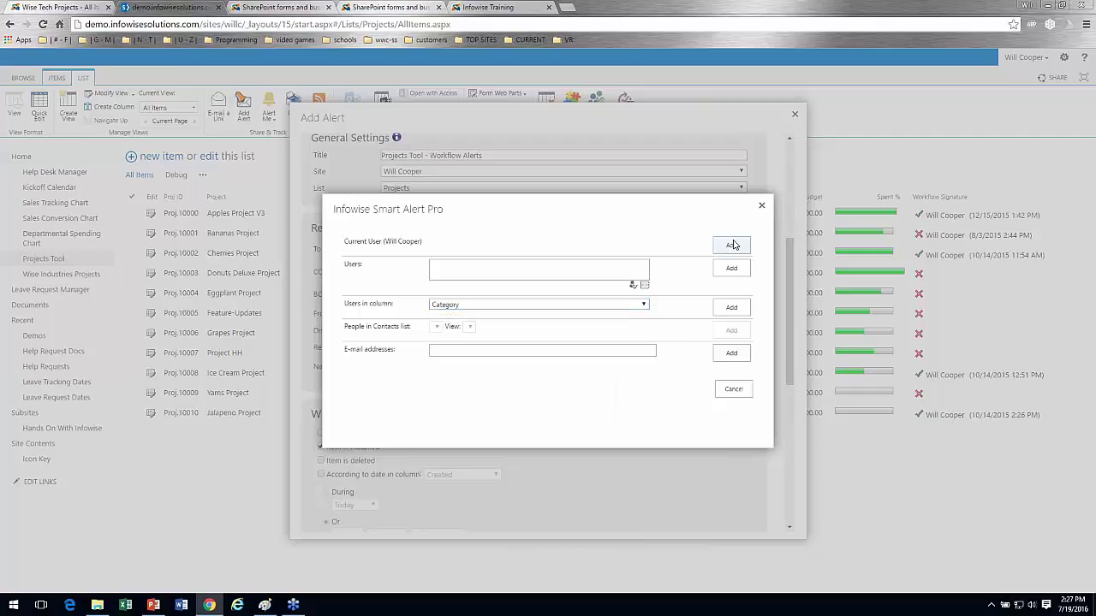
left_click(761, 210)
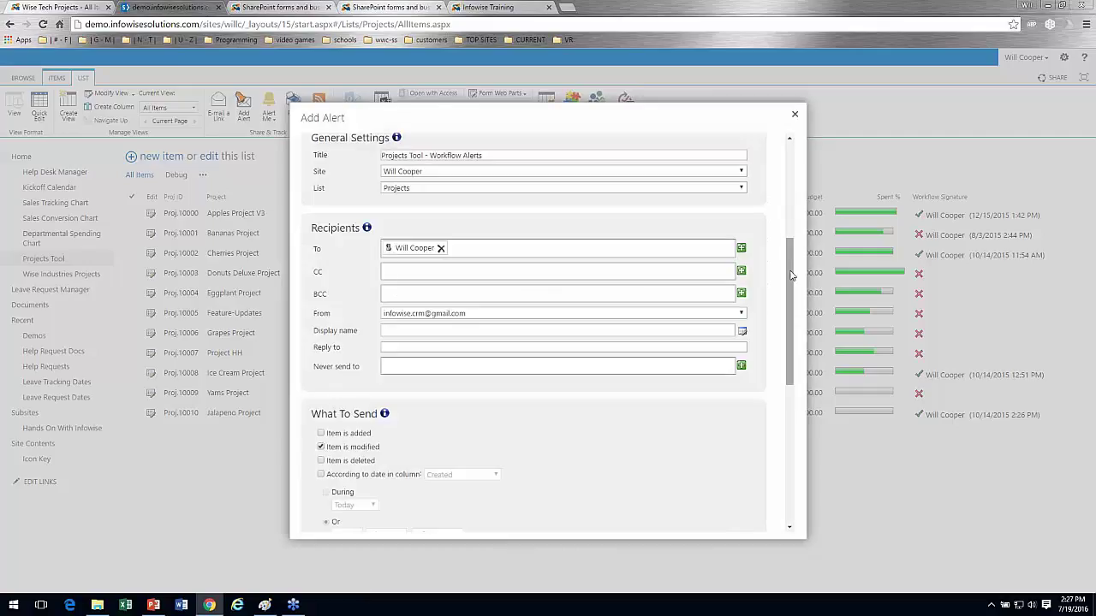
Review the What To Send conditions and mail templates of the workflow alert, and close it without changes.
scroll(791, 276, "down", 3)
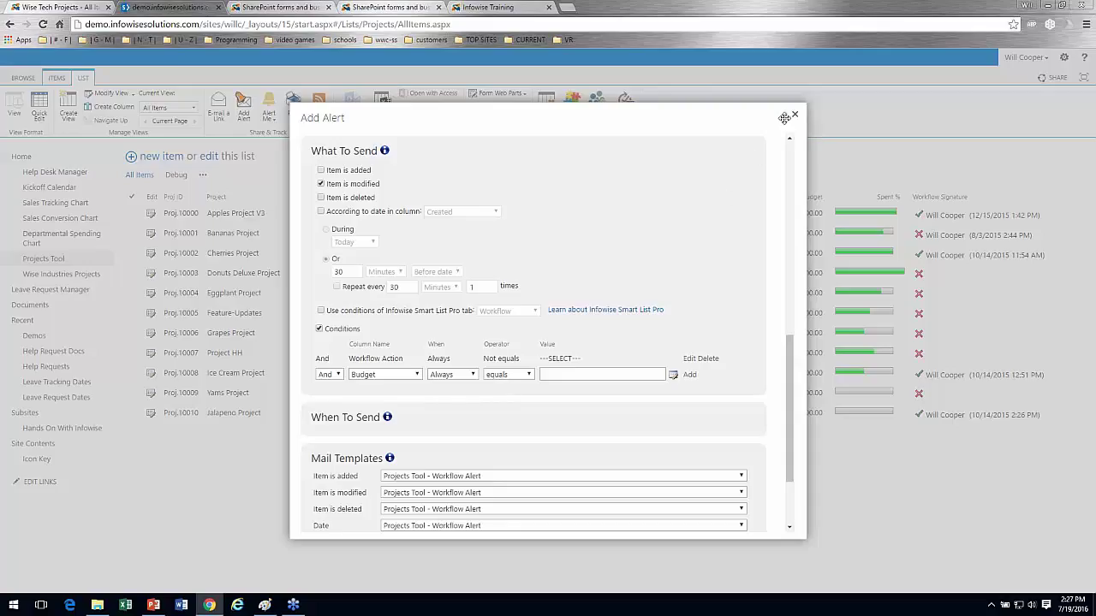
left_click(796, 114)
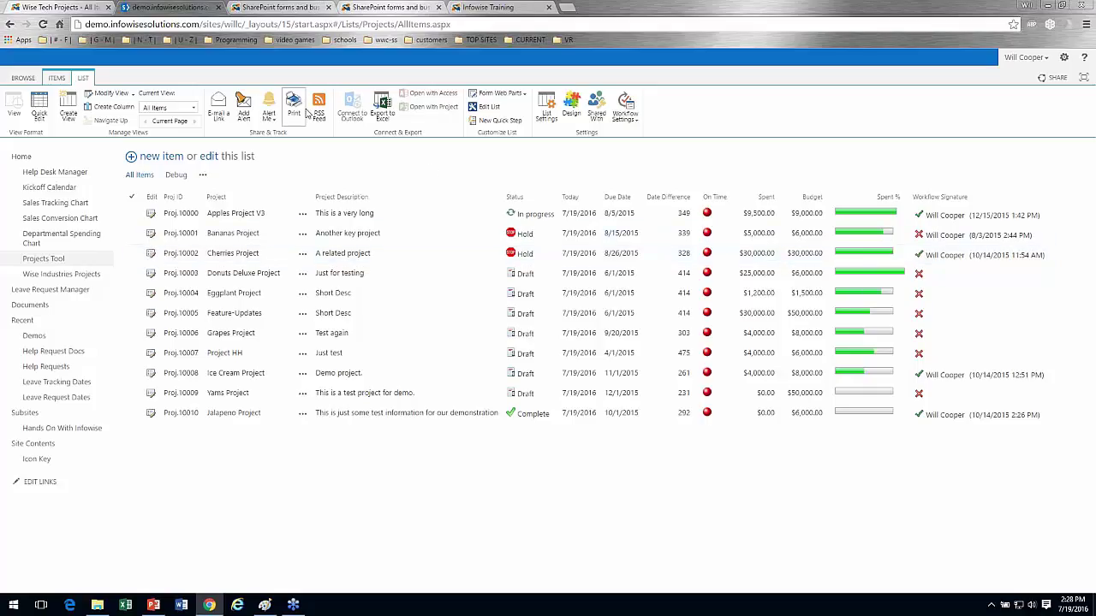
Preview the Projects list in Smart Print Pro, check the available print templates, and close the preview.
left_click(295, 114)
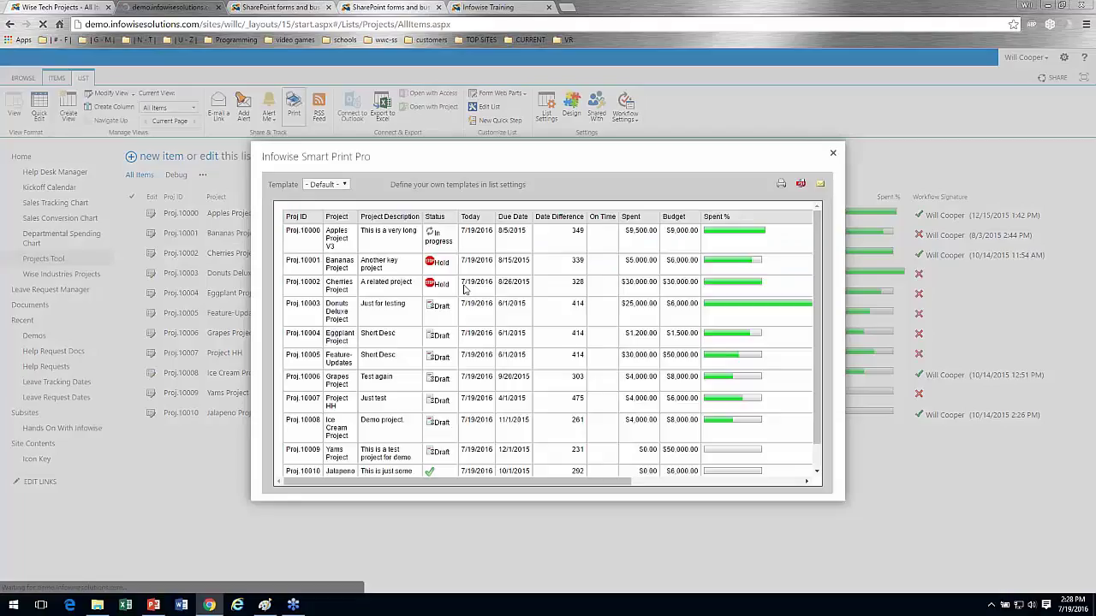
left_click(345, 184)
left_click(347, 193)
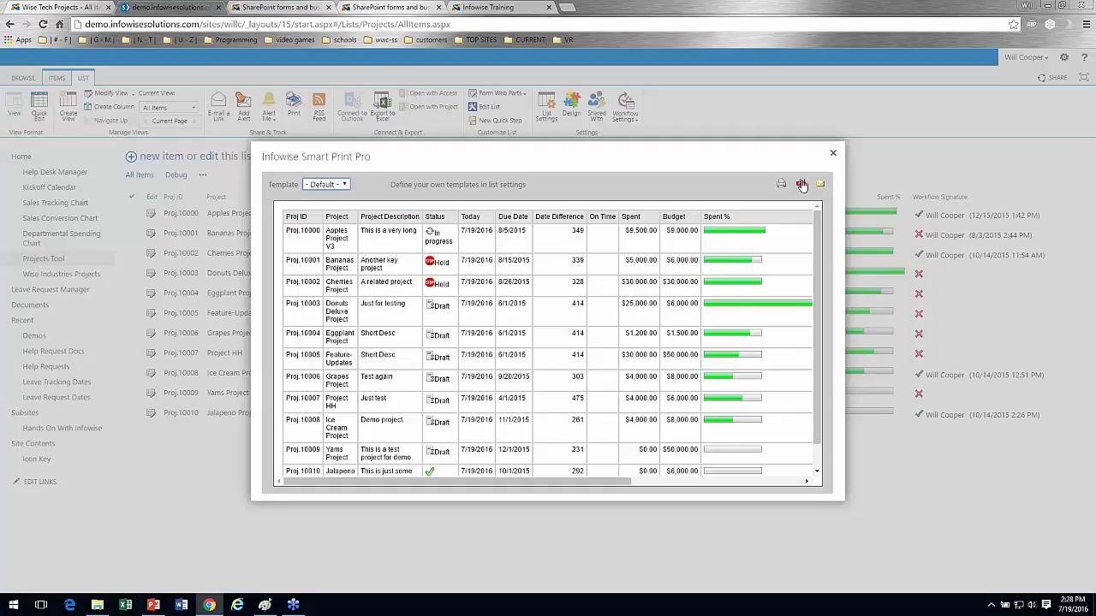
left_click(832, 152)
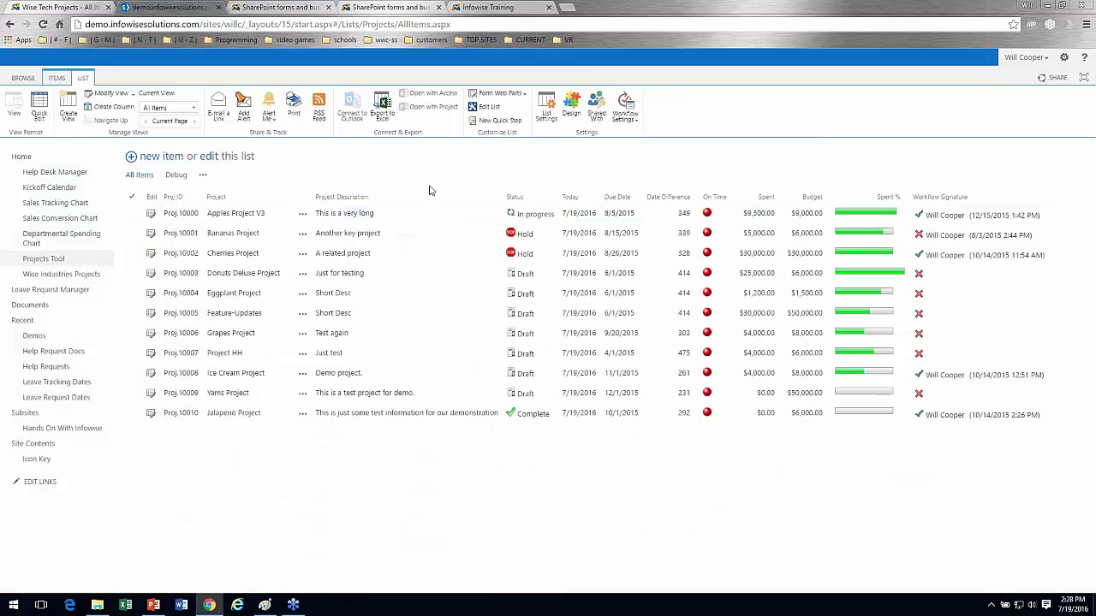
Open the Projects list's Infowise design page, expand Configure Import and Export, and open the Print and export settings.
left_click(571, 107)
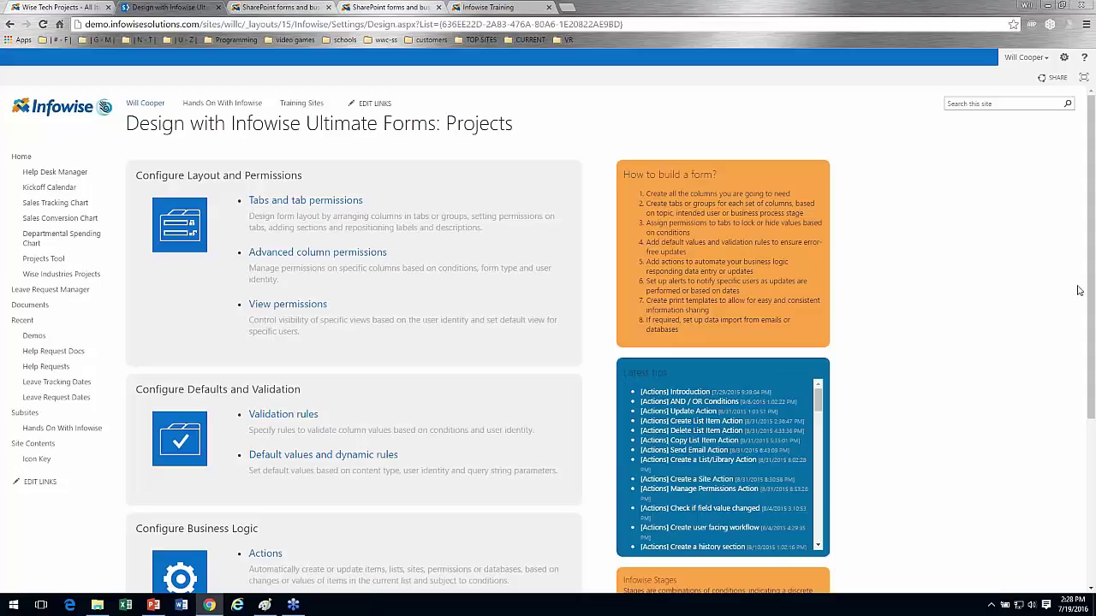
left_click_drag(1091, 282, 1088, 471)
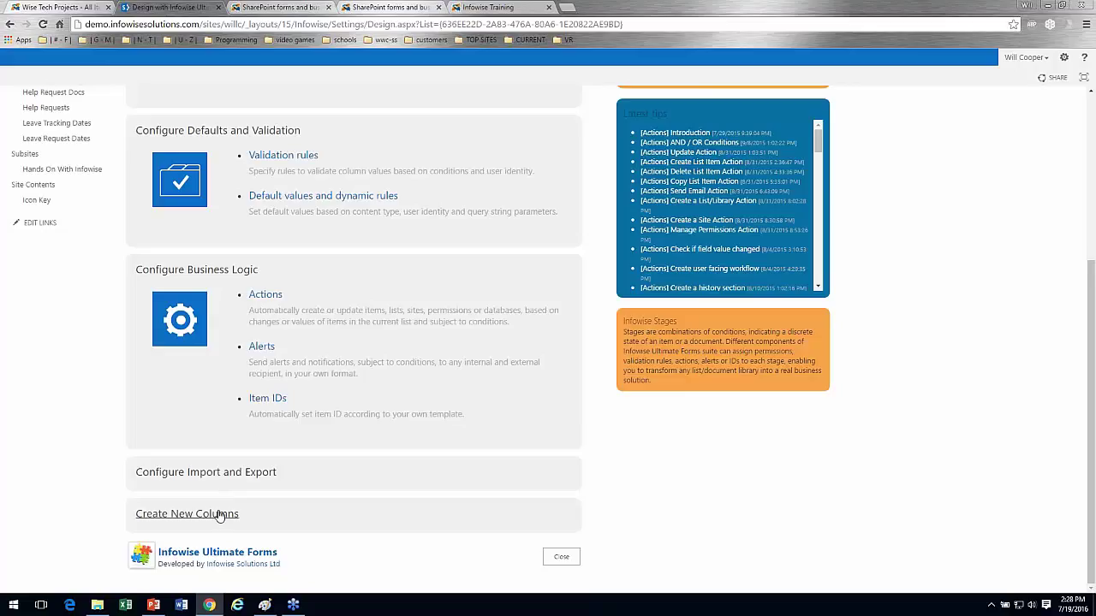
left_click(220, 474)
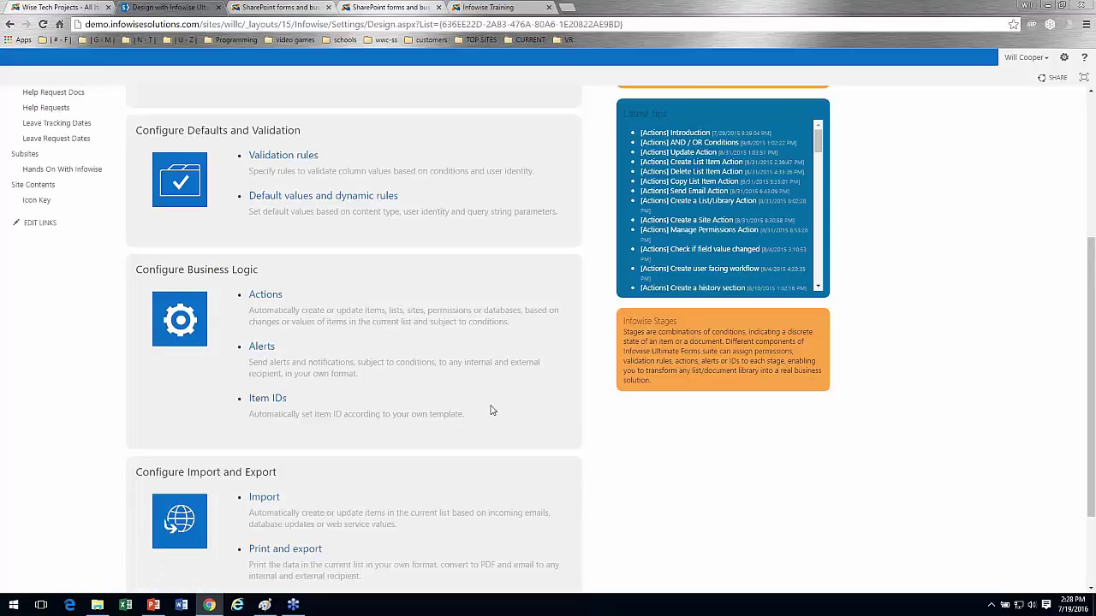
left_click_drag(1091, 377, 1092, 442)
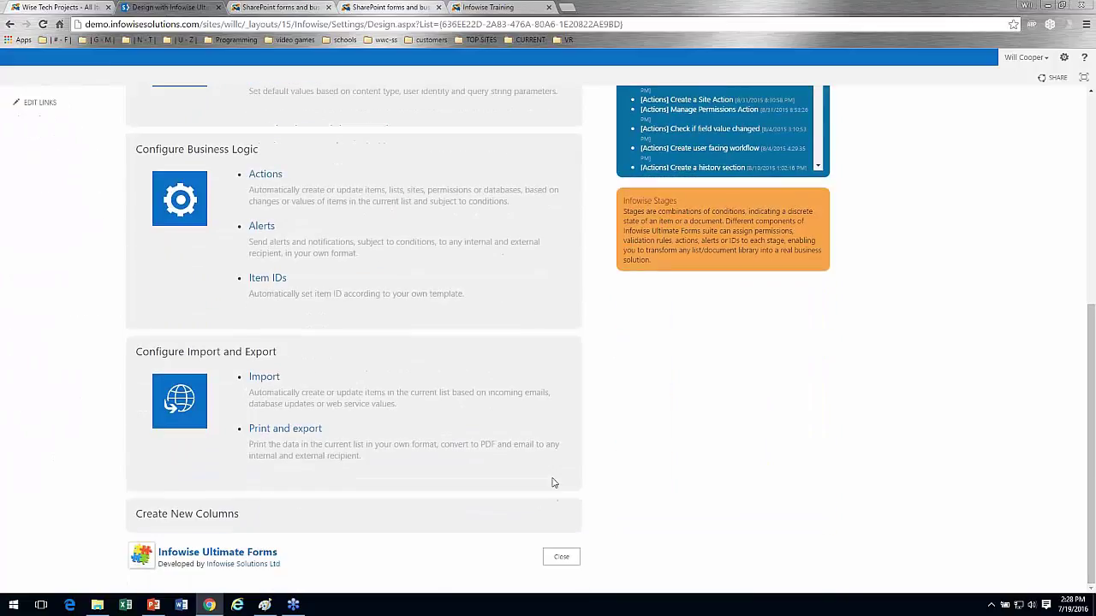
left_click(283, 429)
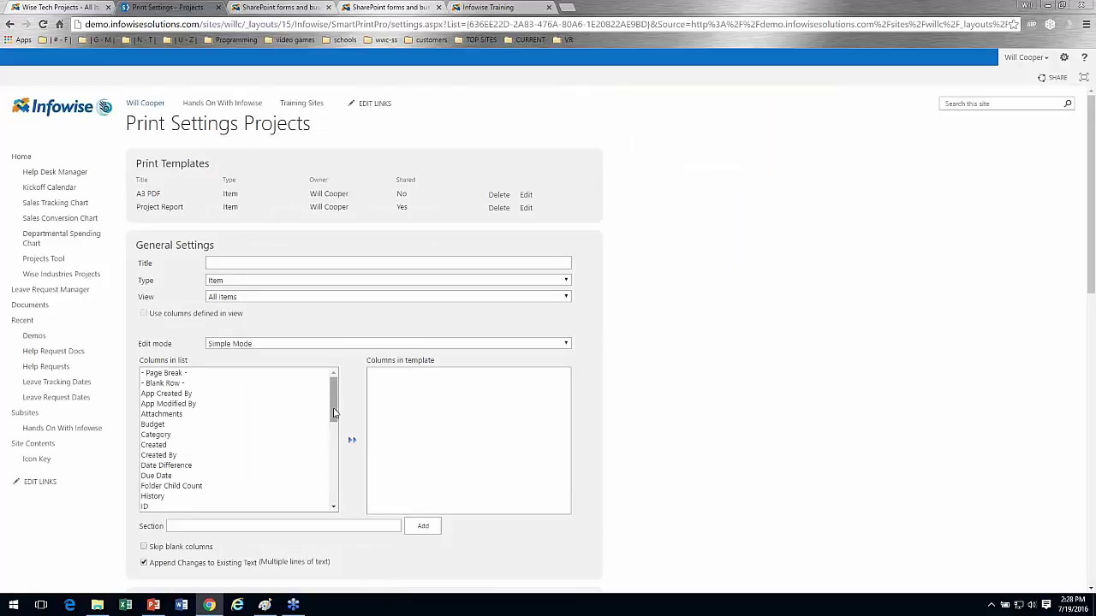
Check the Simple and Advanced edit mode choices for a print template, and collapse the General Settings section.
left_click(269, 345)
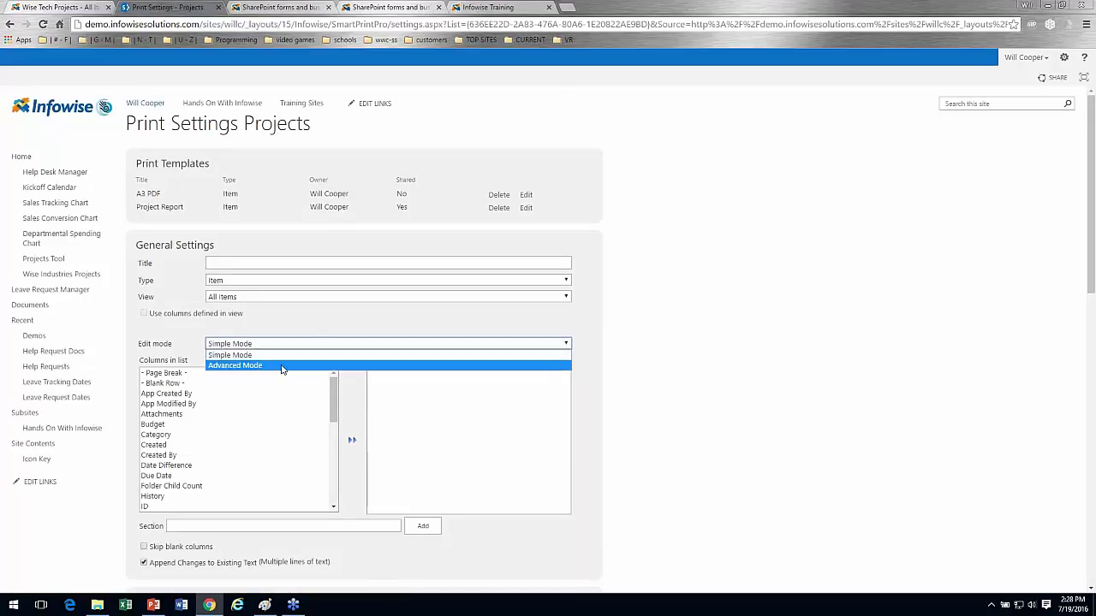
left_click(259, 248)
left_click(174, 244)
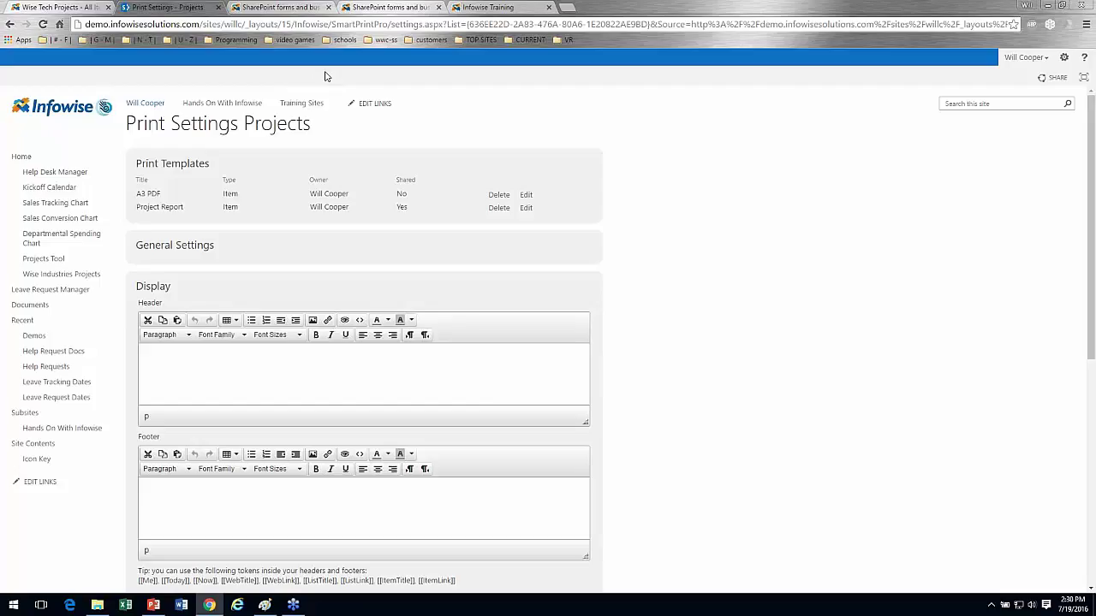
Switch to the Infowise website and skim the blog post Improving Customization of Forms using Infowise.
left_click(306, 7)
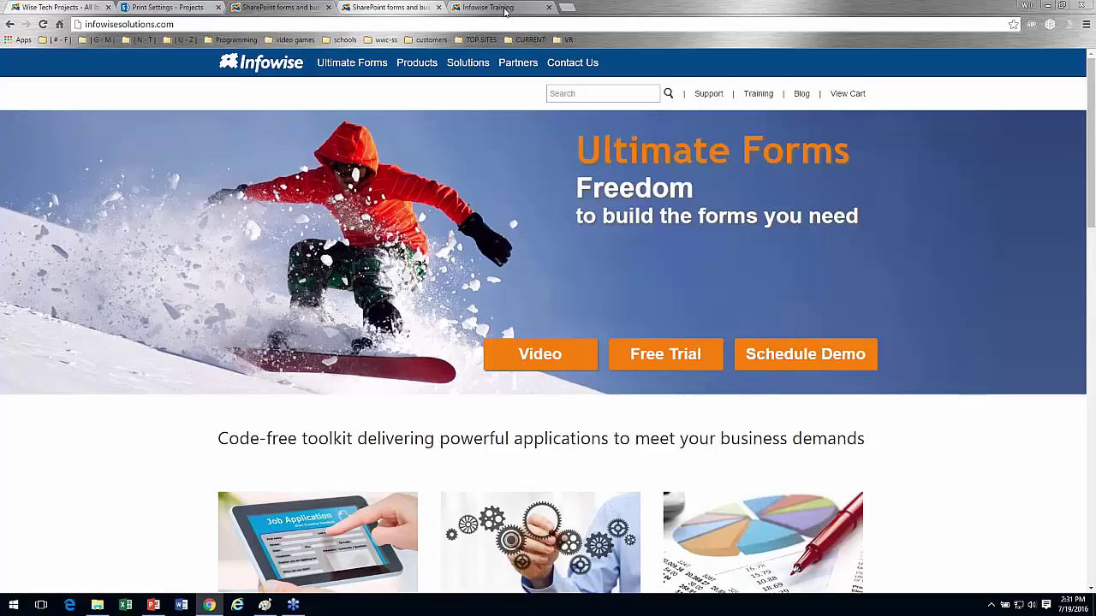
left_click(505, 12)
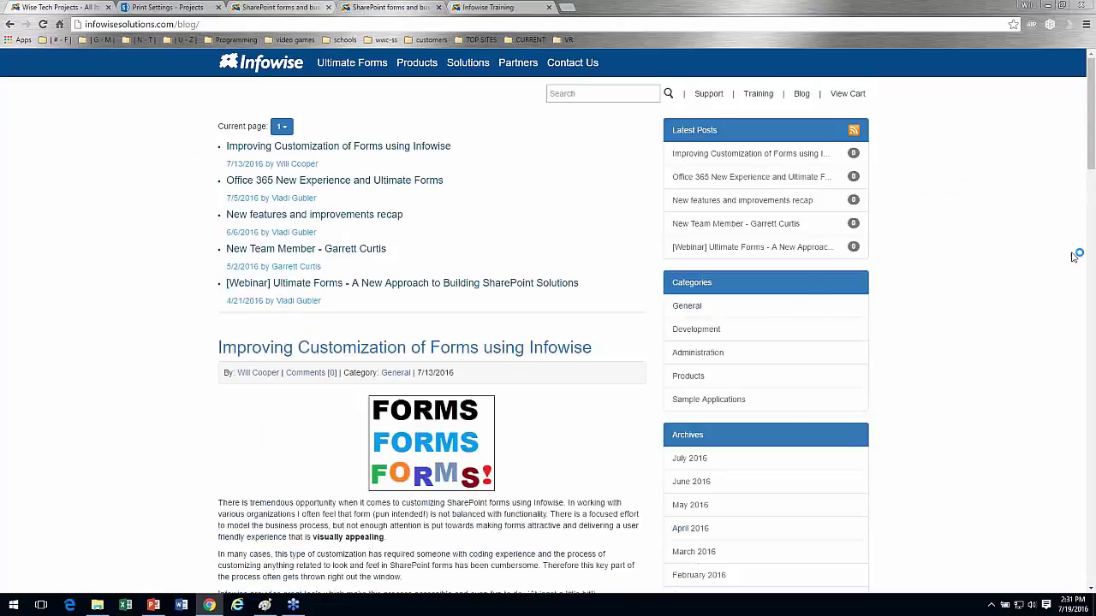
left_click_drag(1091, 149, 1091, 209)
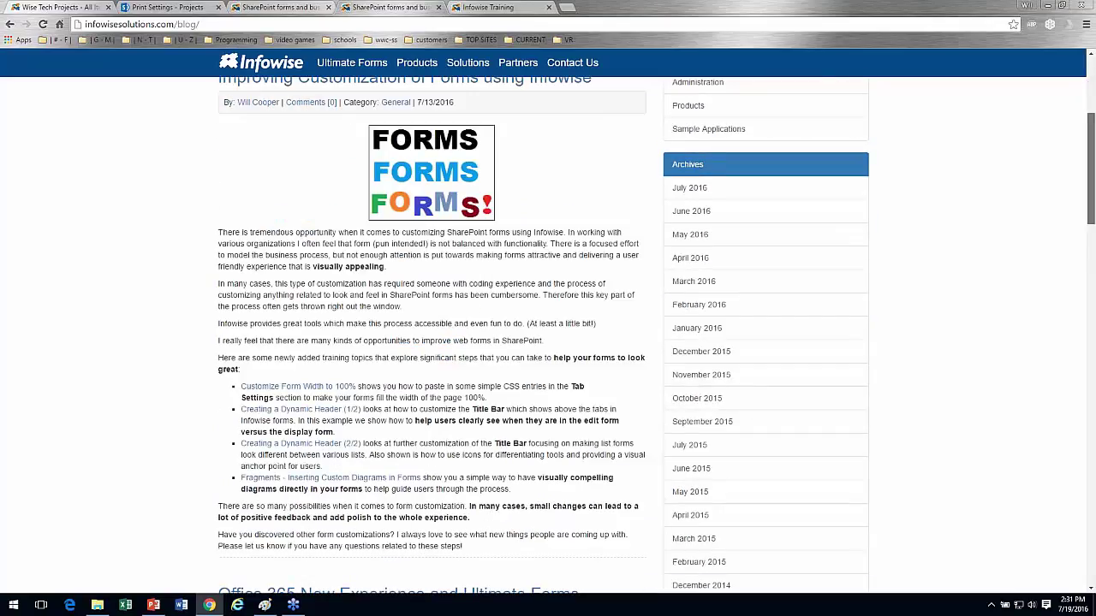
left_click_drag(1090, 209, 1090, 150)
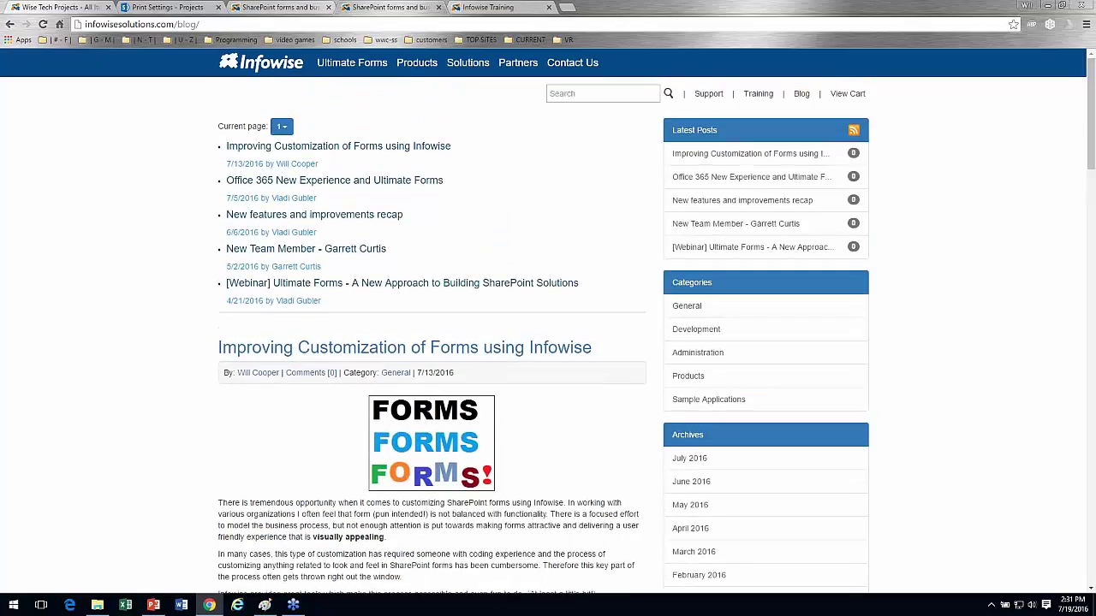